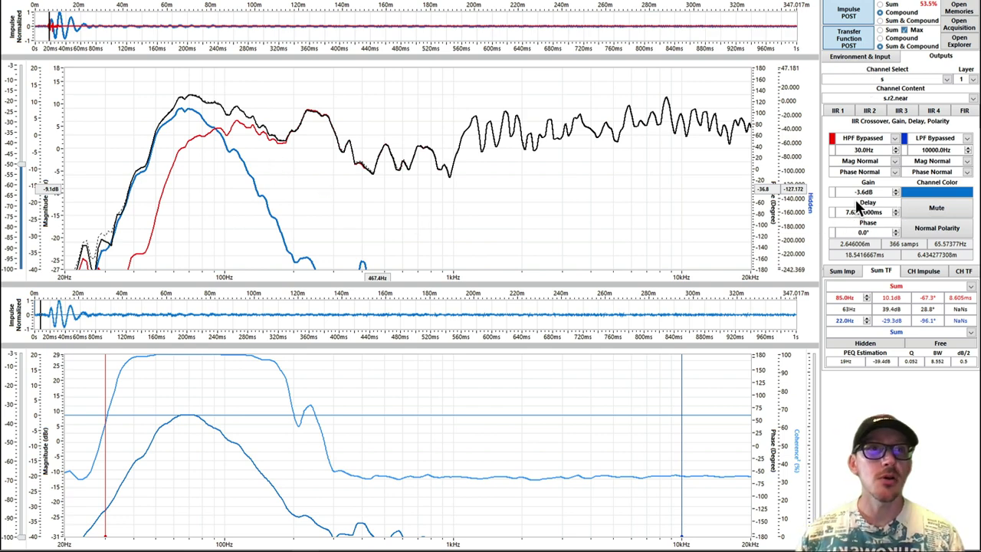
Switch to the main channel and drop its gain to -30 dB to compare with the sub
key("Down")
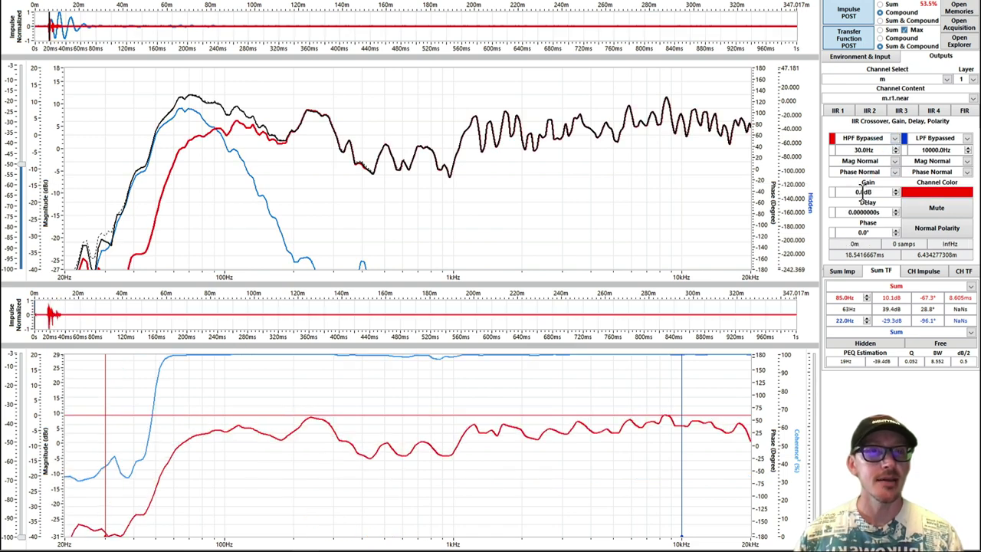
double_click(864, 192)
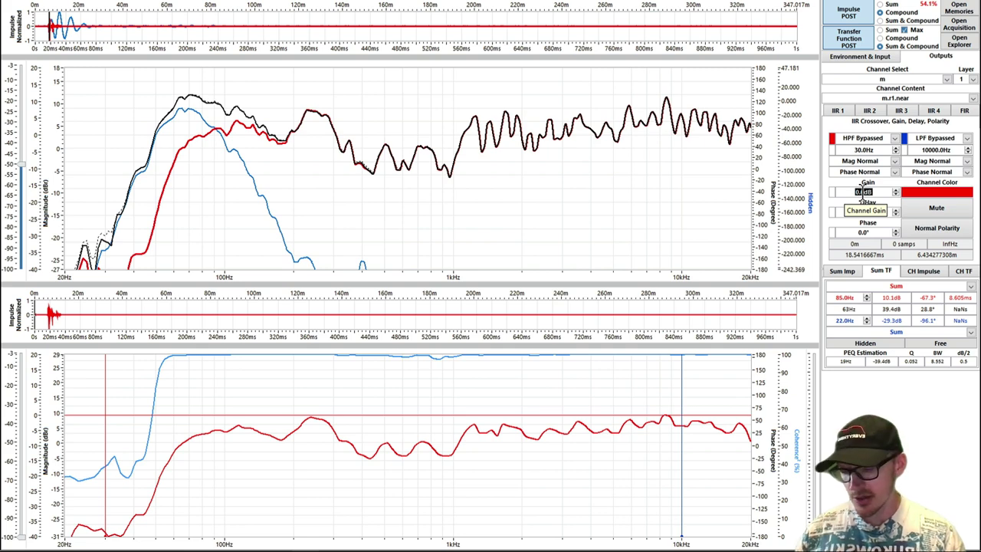
key("BackSpace")
type("-30")
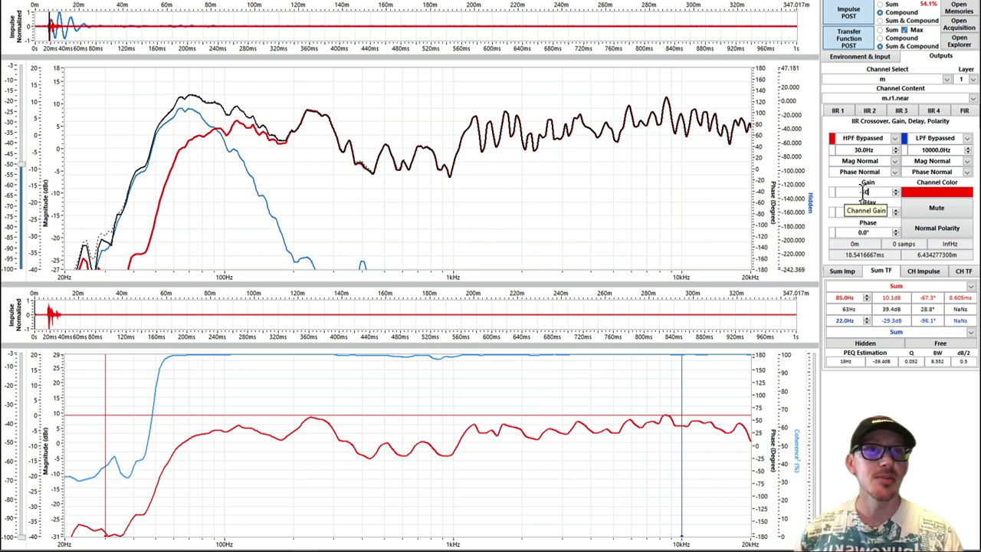
key("Return")
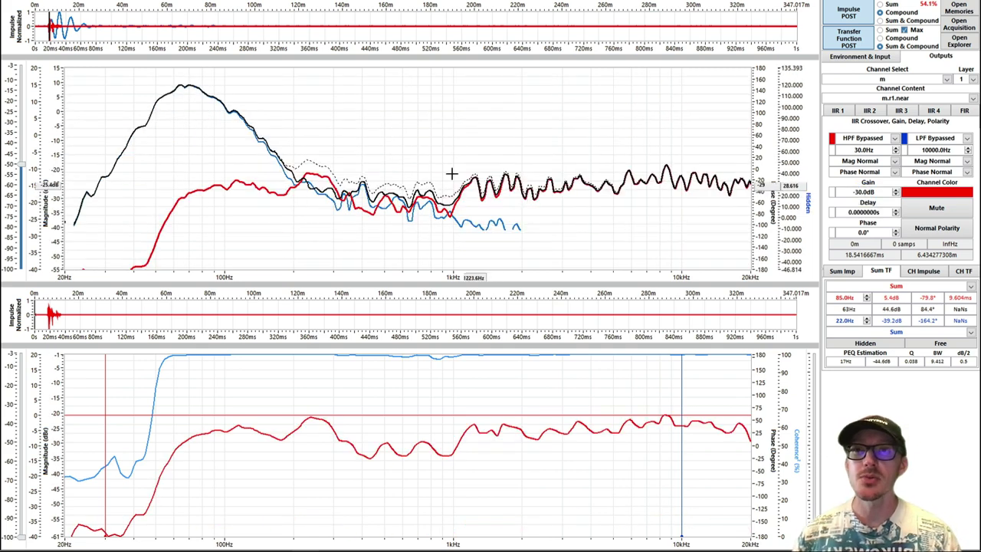
Annotate the sub and main curves, then restore the main gain to 0 dB
key("ctrl+shift+1")
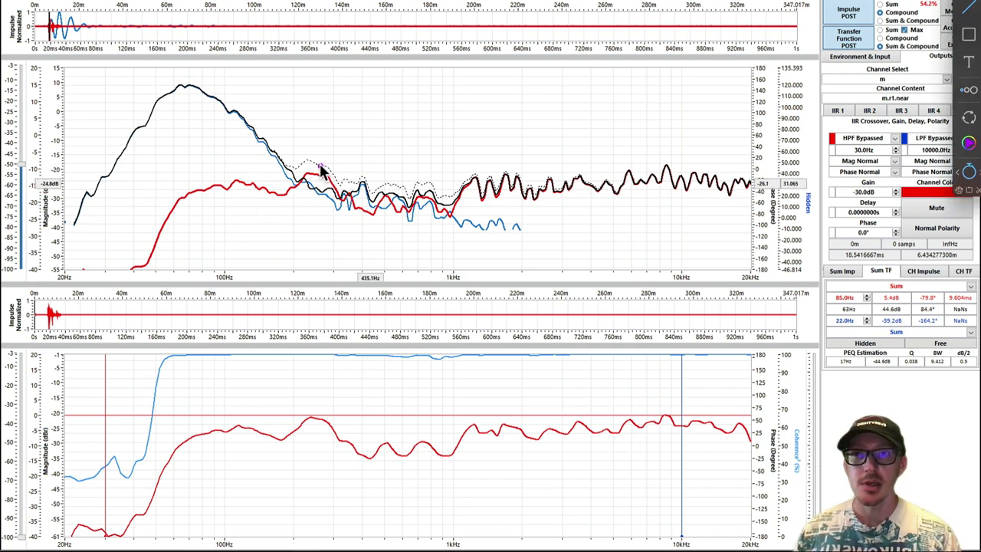
left_click_drag(287, 152, 469, 228)
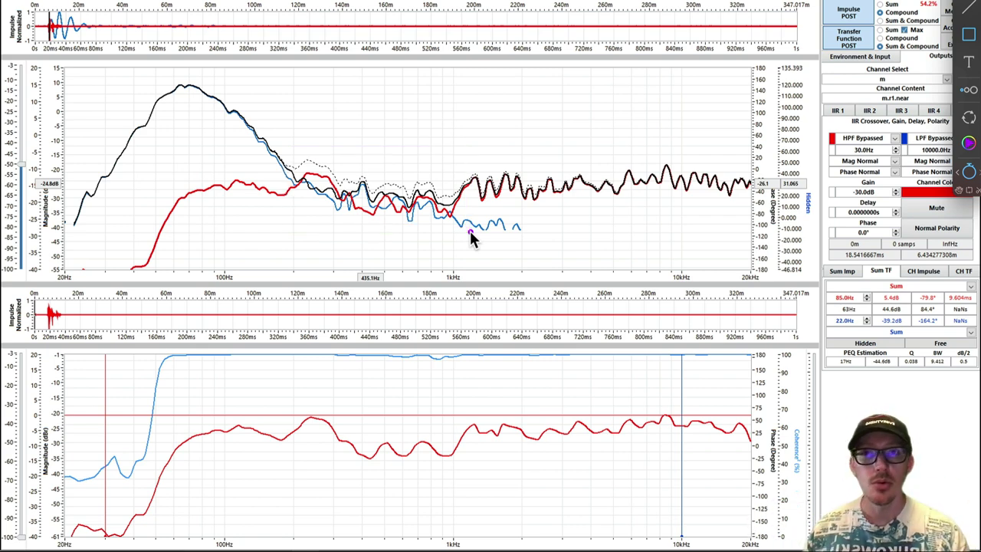
key("Escape")
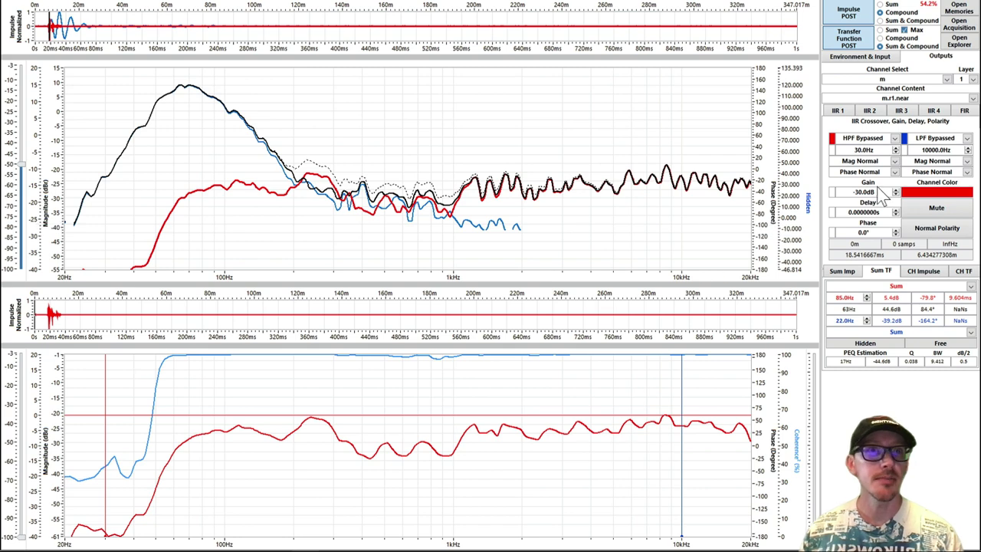
type("0")
key("Return")
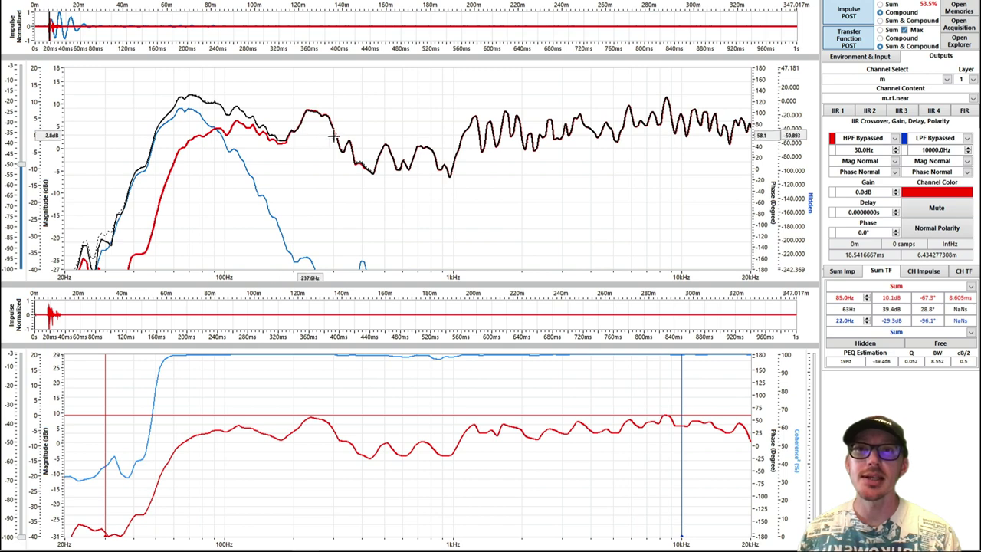
Place frequency cursors at about 208 Hz and 298 Hz around the main's peak, then bring up the IIR 1 bank options
left_click(319, 396)
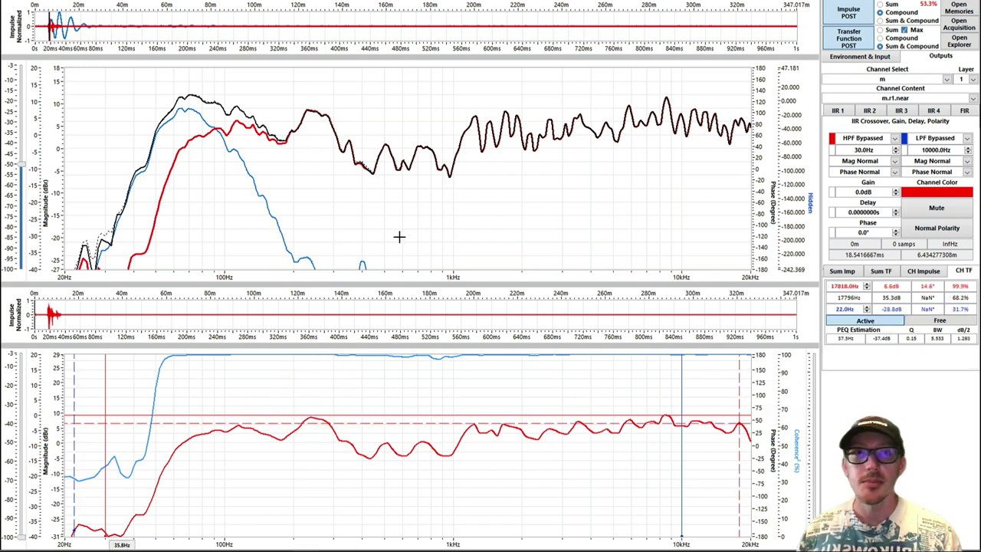
left_click(847, 113)
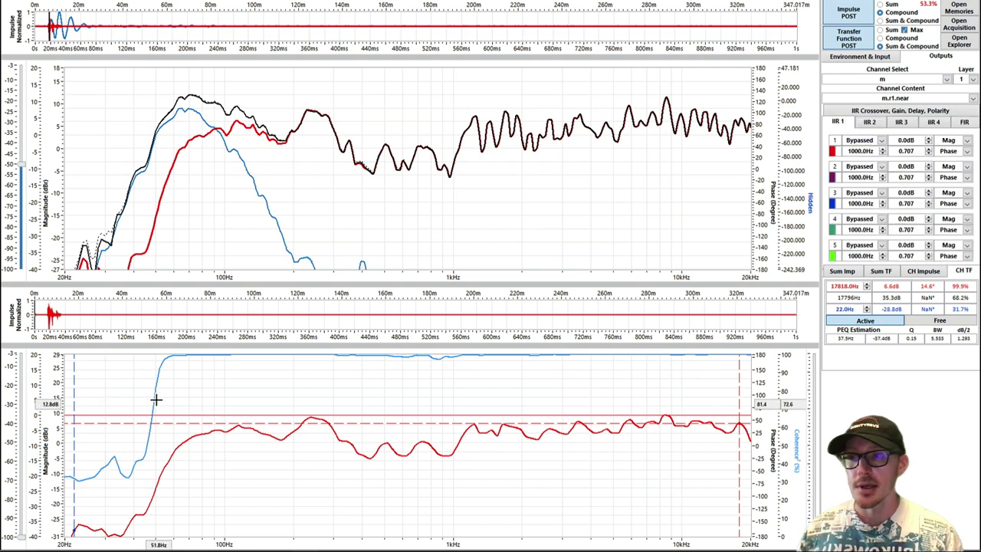
left_click(295, 376)
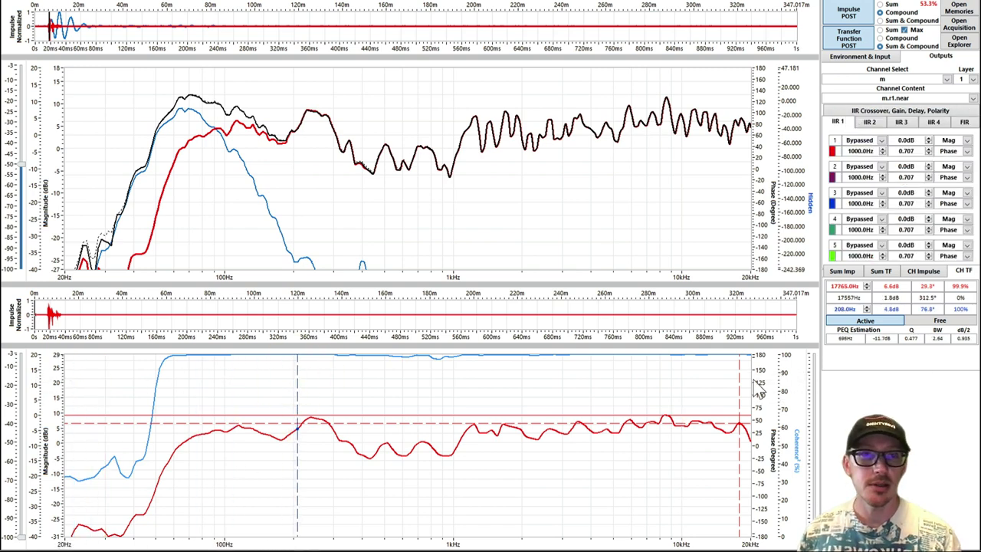
left_click_drag(739, 377, 704, 383)
left_click_drag(587, 389, 333, 389)
left_click(333, 389)
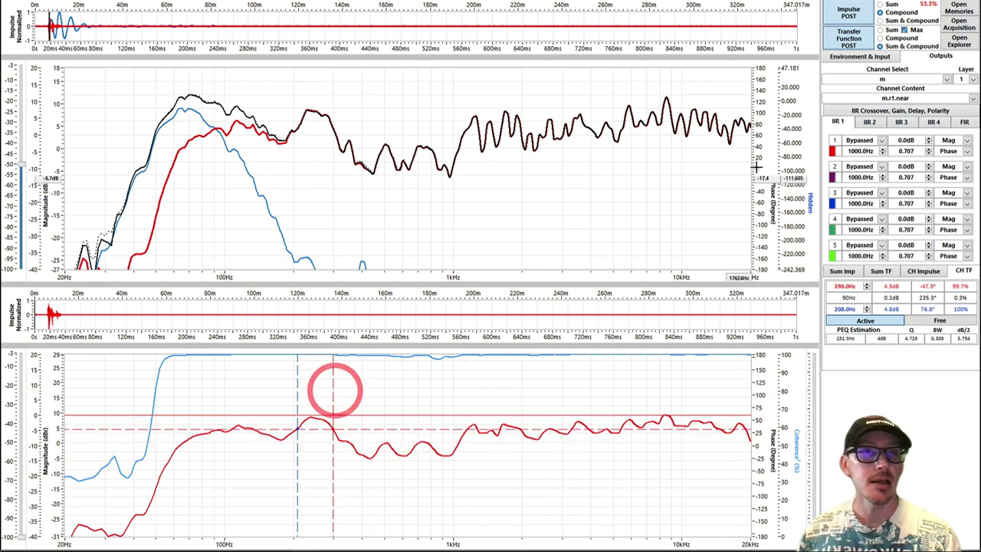
right_click(839, 124)
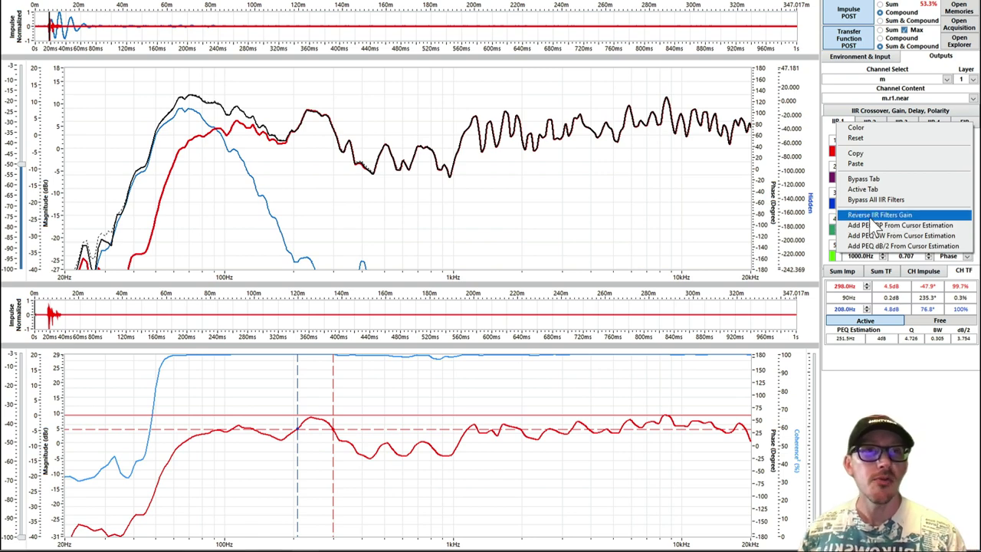
On the IIR Crossover, Gain, Delay, Polarity tab, invert the main channel's polarity
left_click(961, 83)
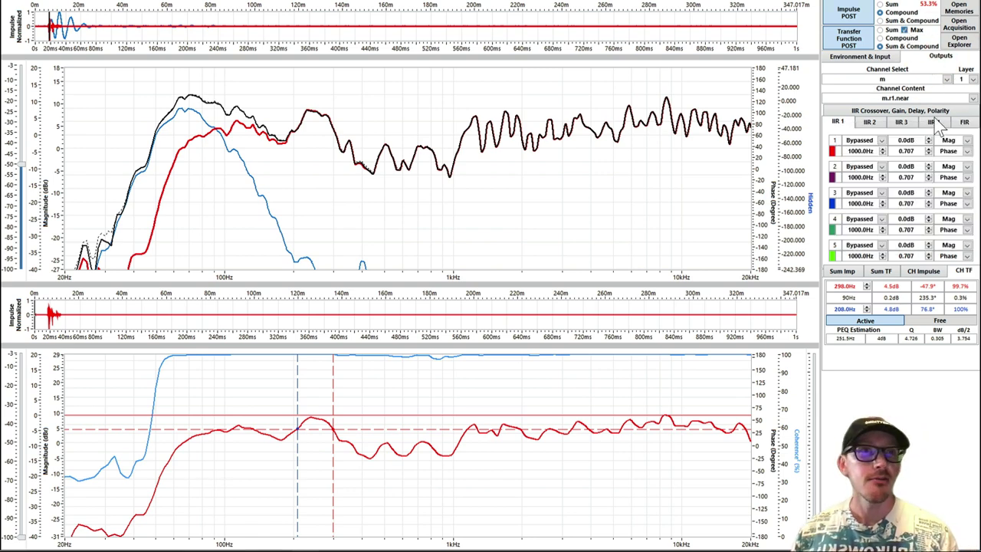
left_click(938, 112)
left_click(936, 228)
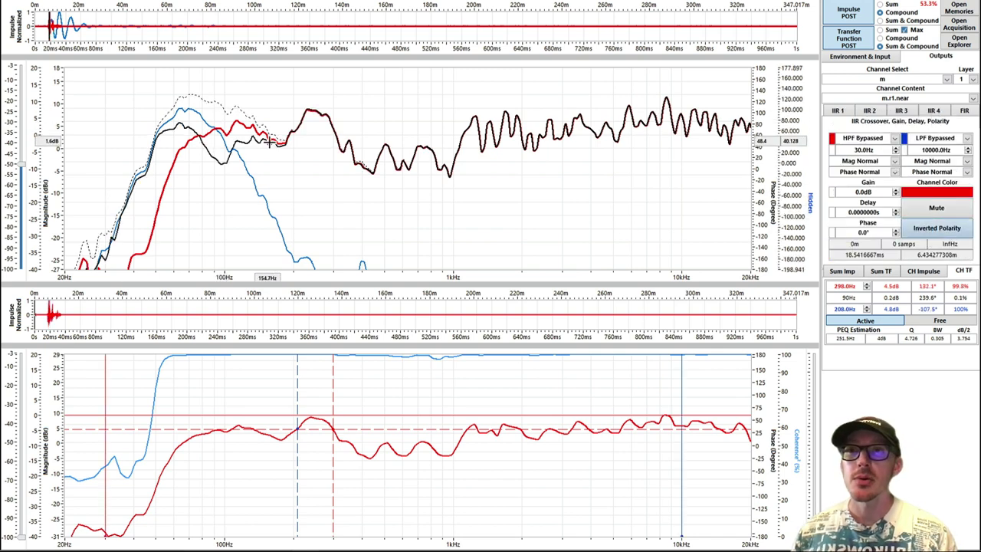
Compare the inverted-polarity sum, then return the main channel to Normal Polarity
key("ctrl+alt+g")
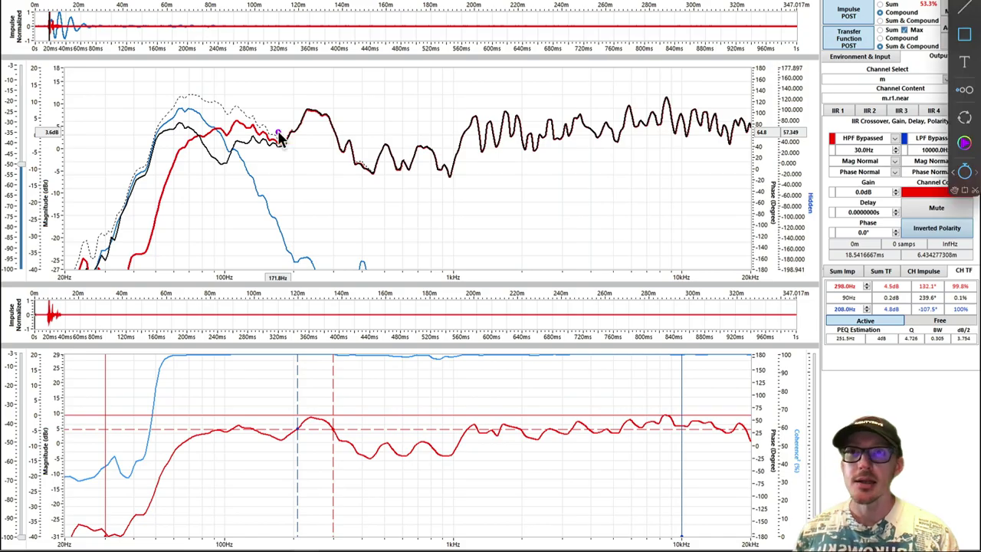
key("ctrl+alt+s")
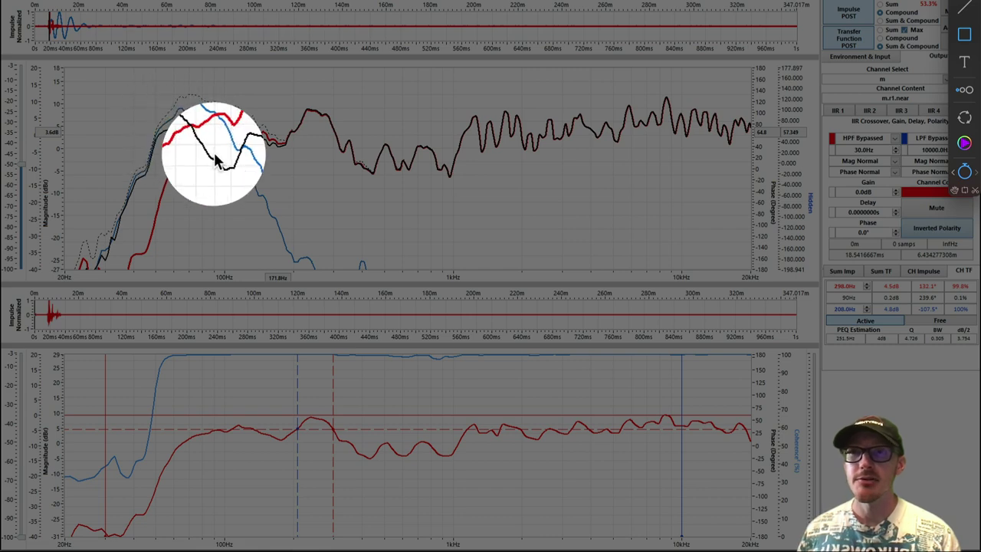
key("Escape")
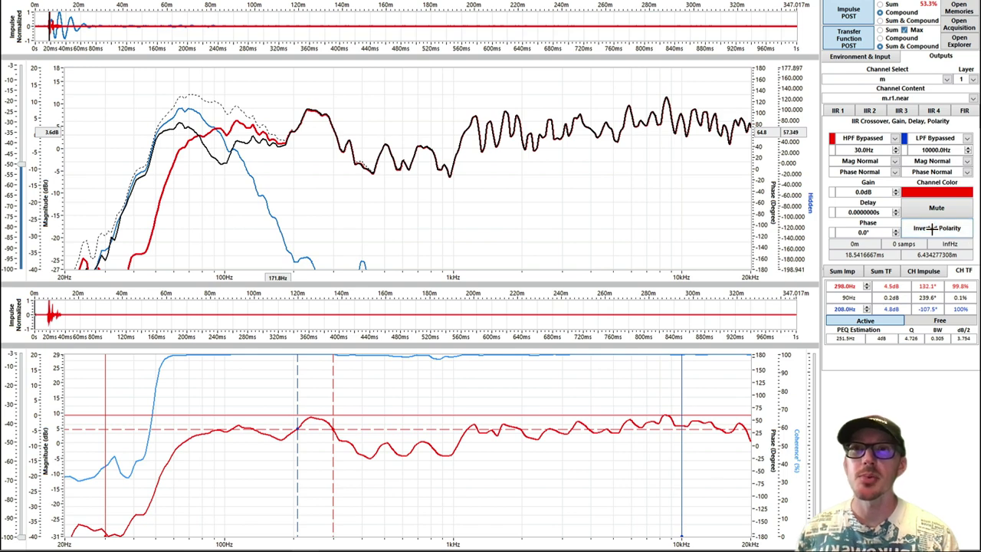
left_click(932, 227)
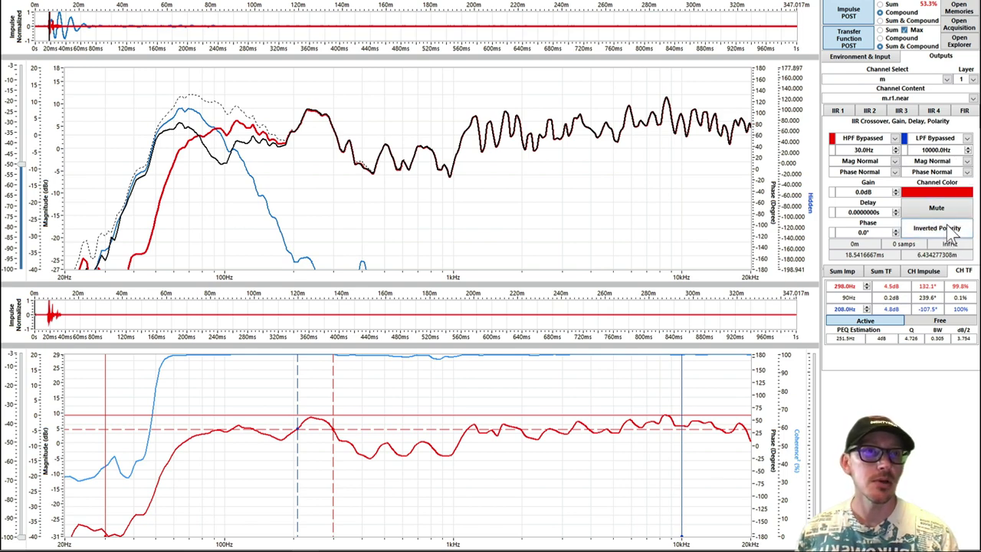
left_click(939, 228)
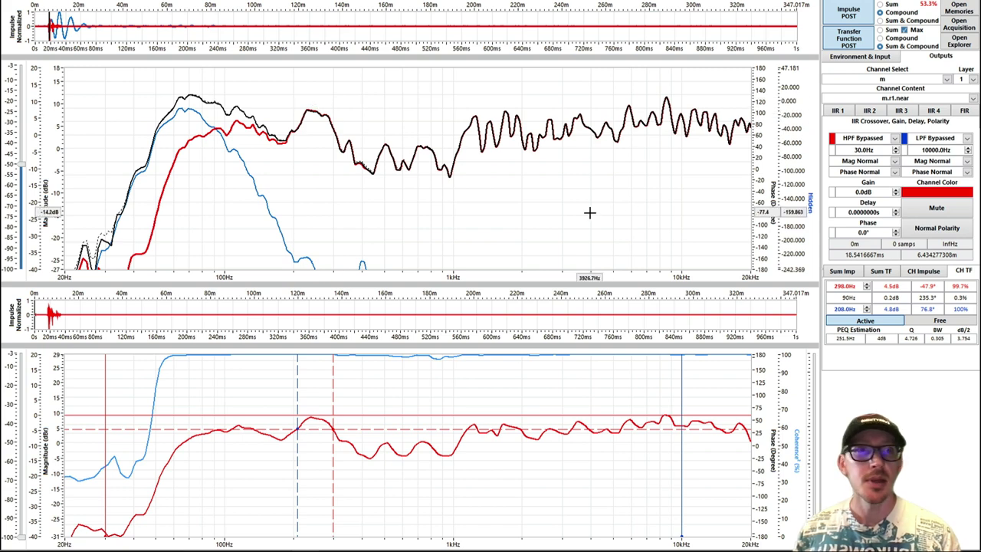
Add a cursor-estimated bandpass PEQ on IIR 1 (251.5 Hz, -14 dB, Q 4.726) and toggle it to compare
left_click(838, 111)
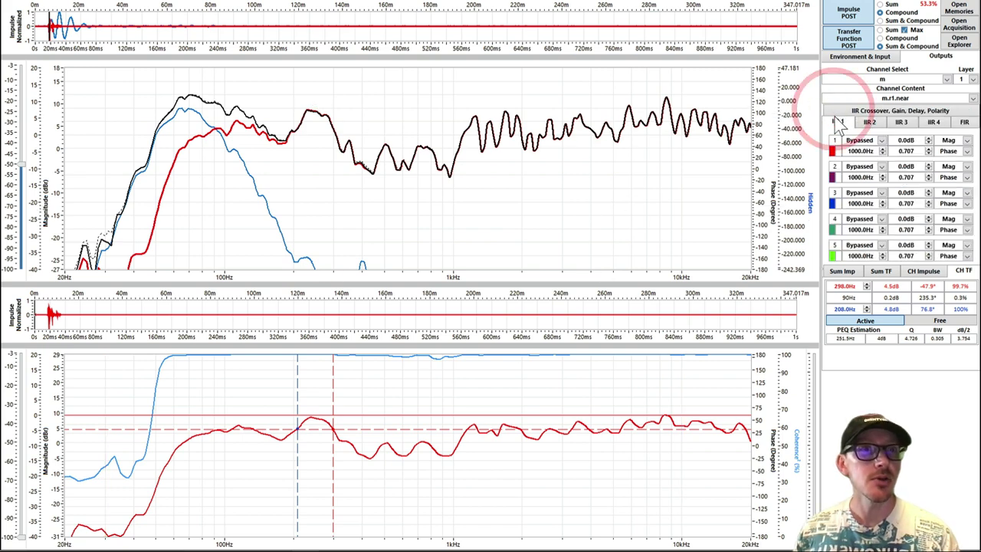
right_click(839, 120)
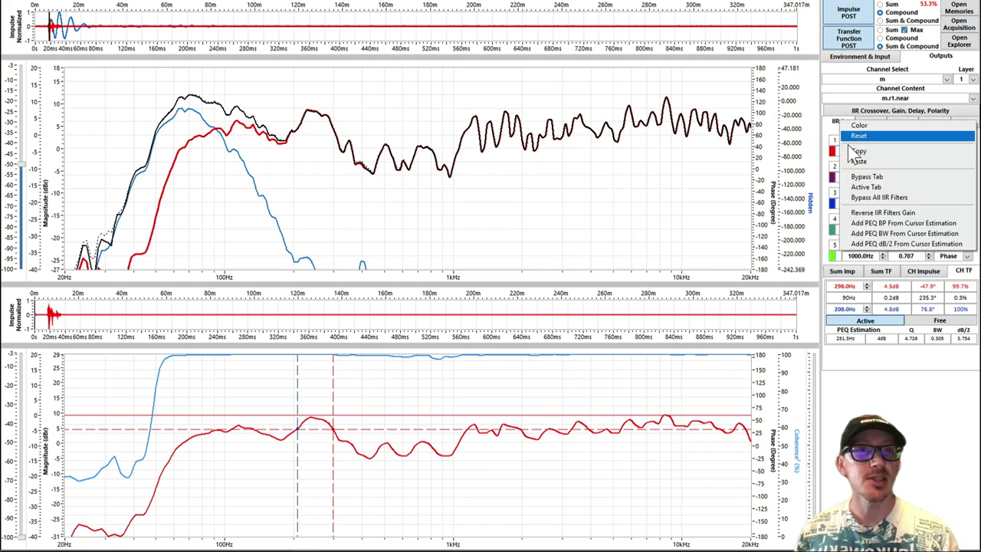
left_click(874, 223)
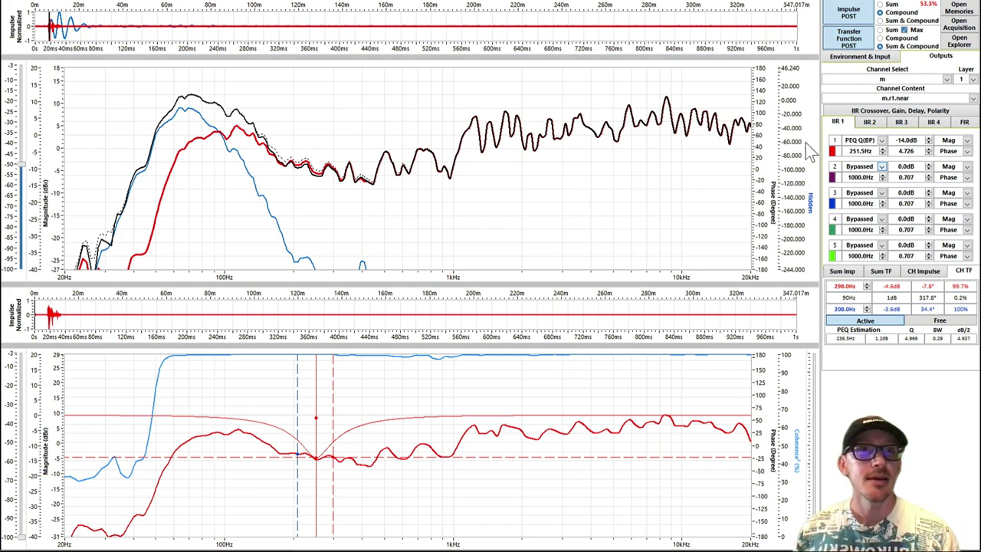
left_click(838, 150)
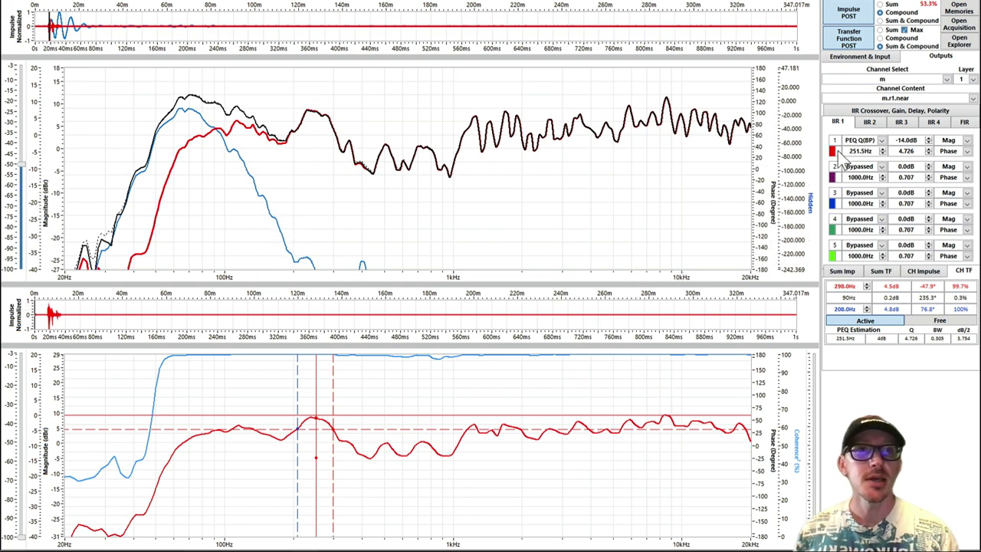
left_click(837, 153)
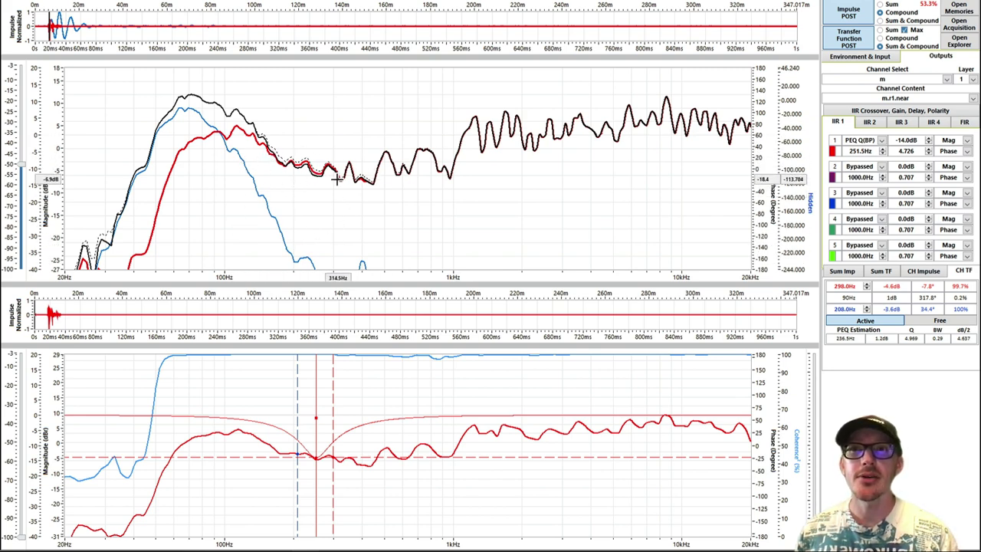
left_click(881, 38)
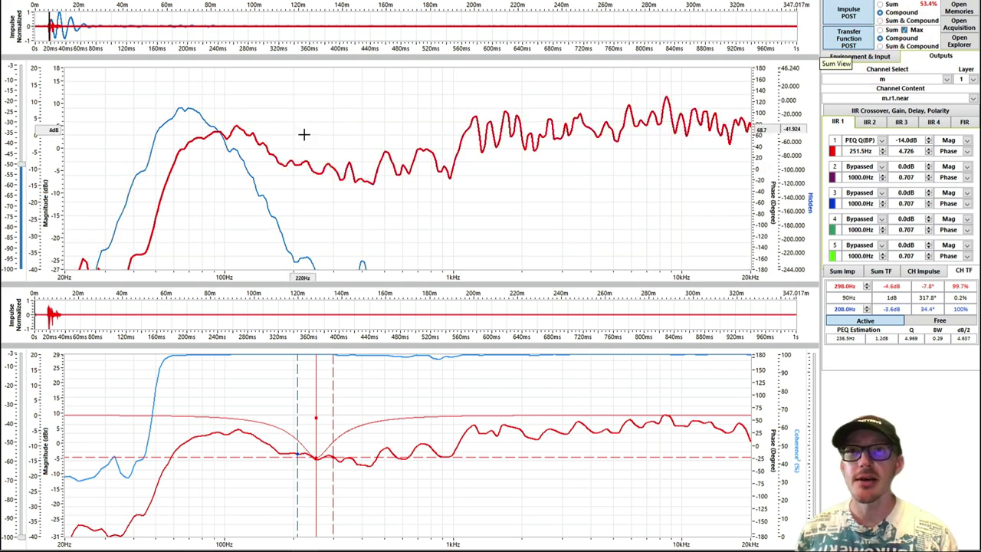
right_click(303, 135)
left_click(335, 185)
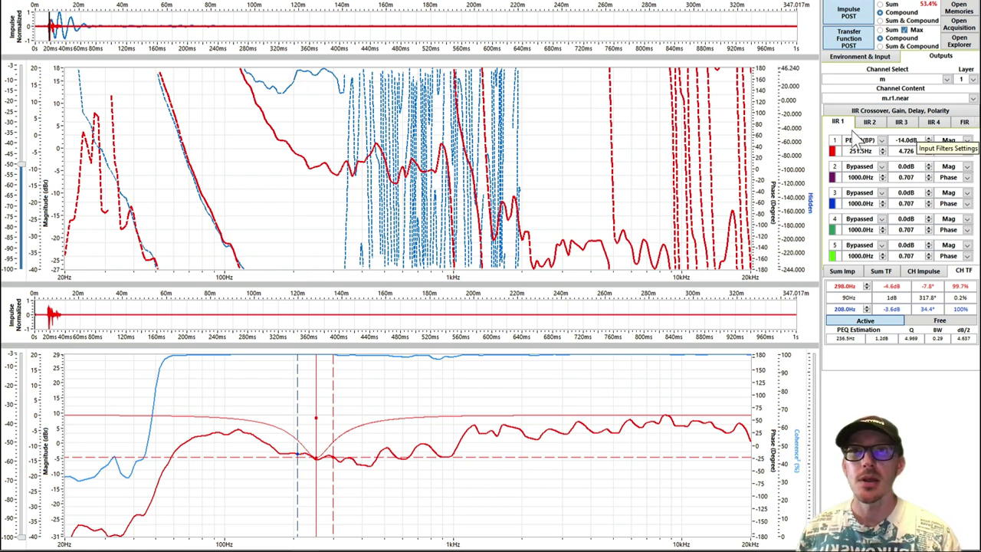
right_click(311, 130)
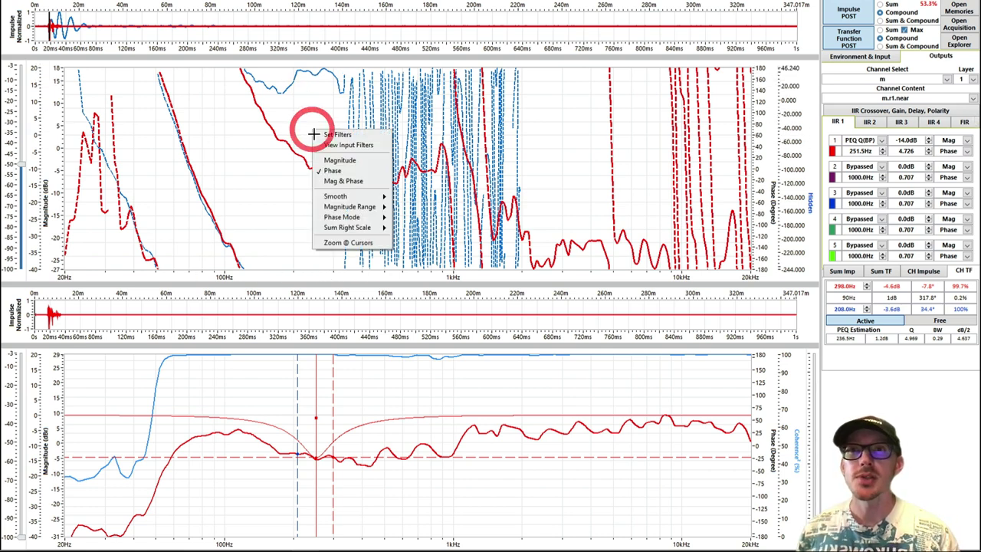
left_click(330, 161)
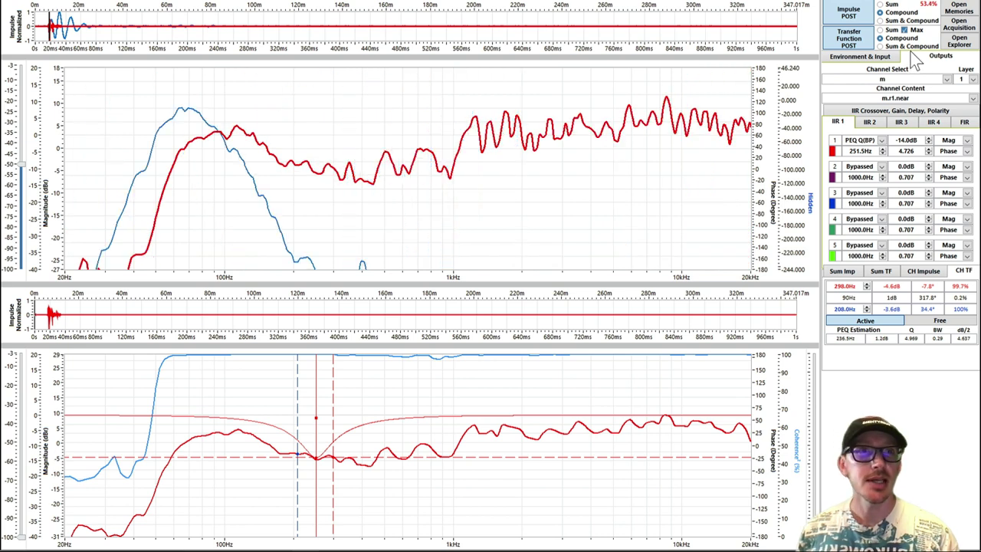
left_click(881, 46)
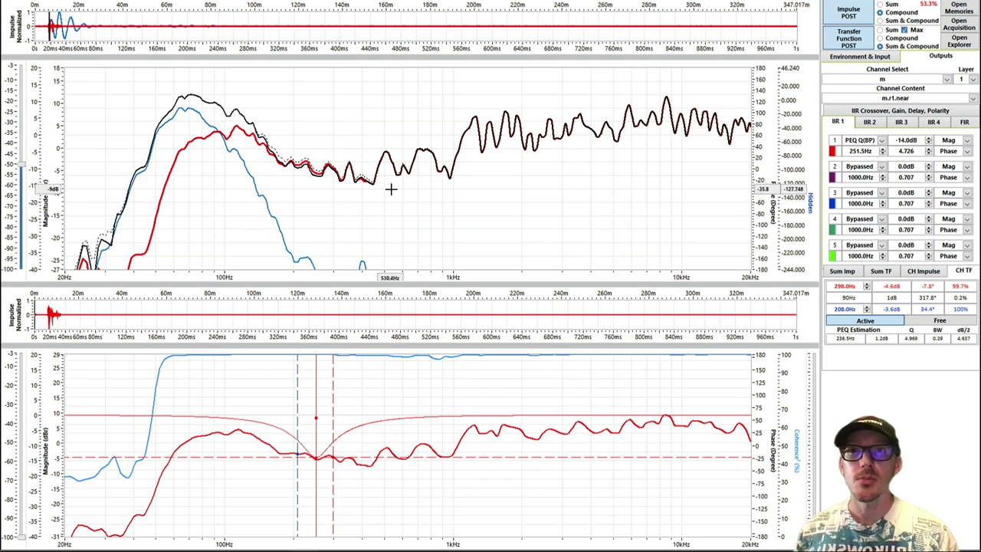
Mark up the peak around 100 Hz and the 100–400 Hz region on screen, then clear the drawings
key("ctrl+shift+d")
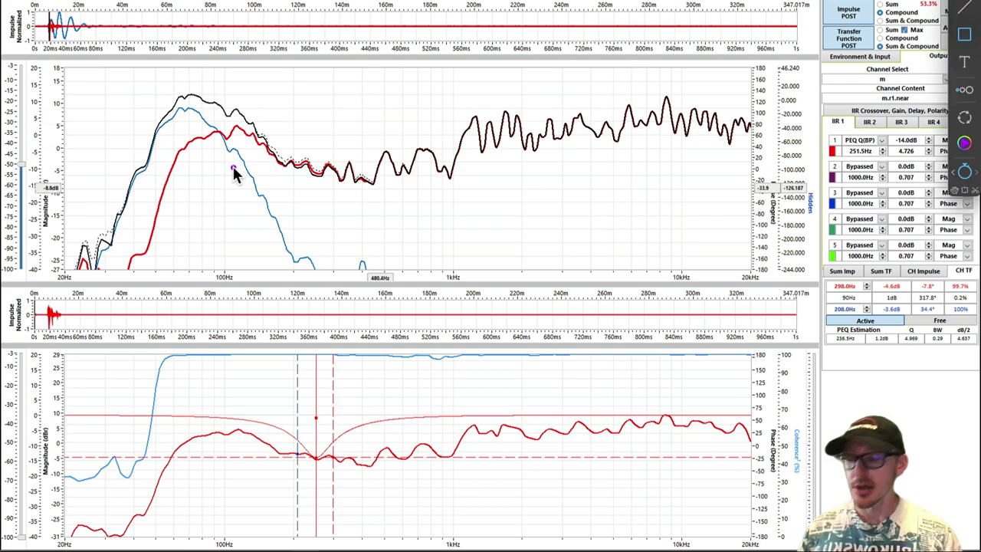
mouse_move(156, 93)
left_mouse_down()
mouse_move(246, 158)
mouse_move(276, 238)
left_mouse_up()
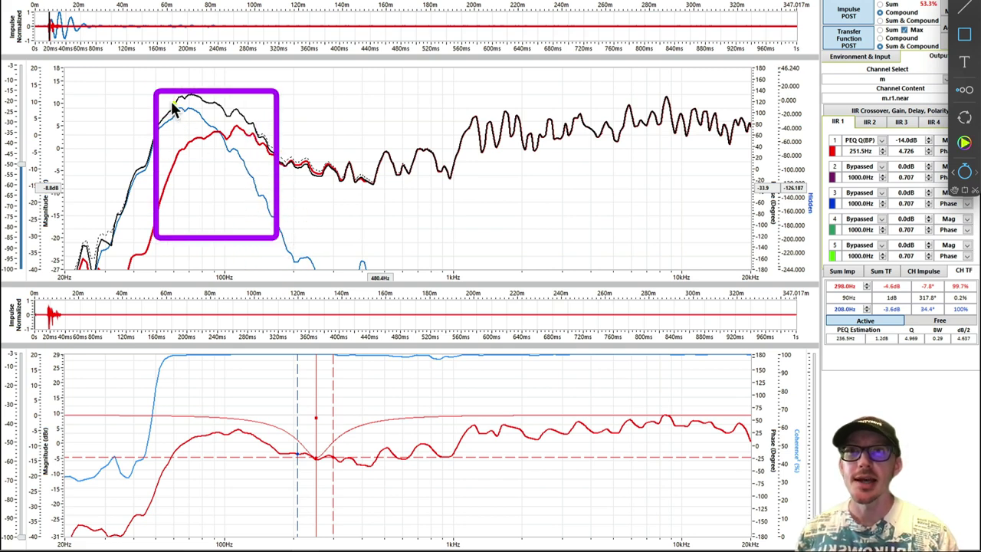
left_click_drag(167, 105, 369, 261)
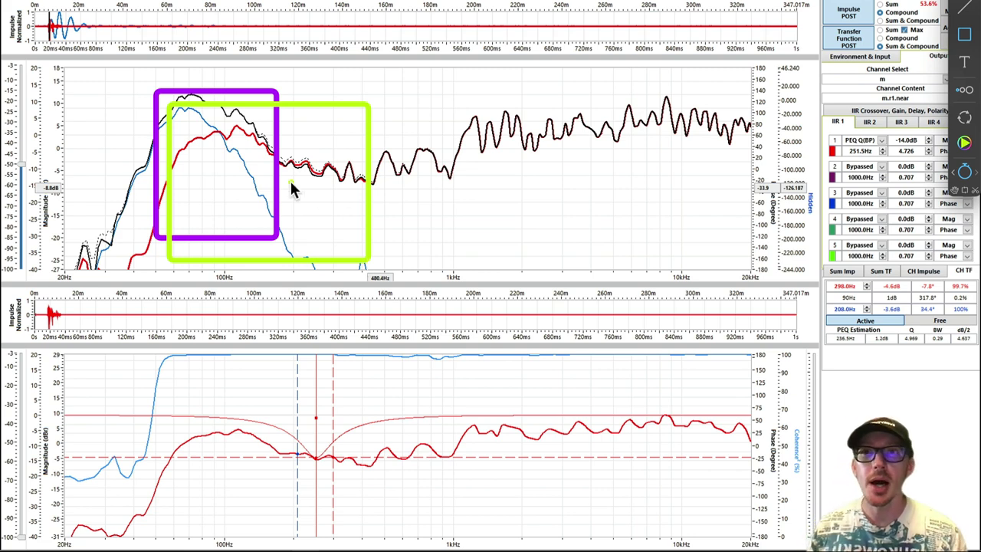
key("Escape")
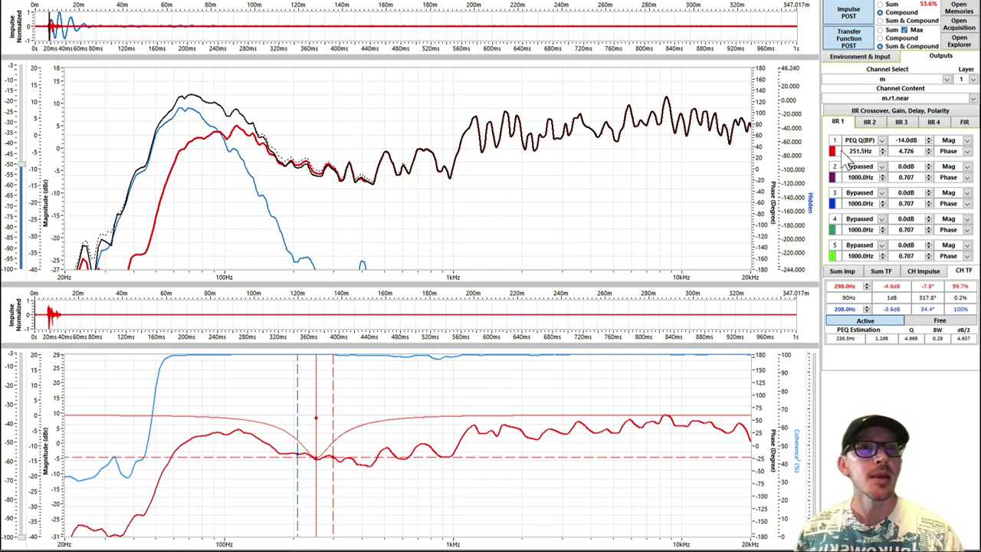
Ease the 251.5 Hz PEQ gain to -4 dB
left_click(902, 140)
type("-4")
key("Return")
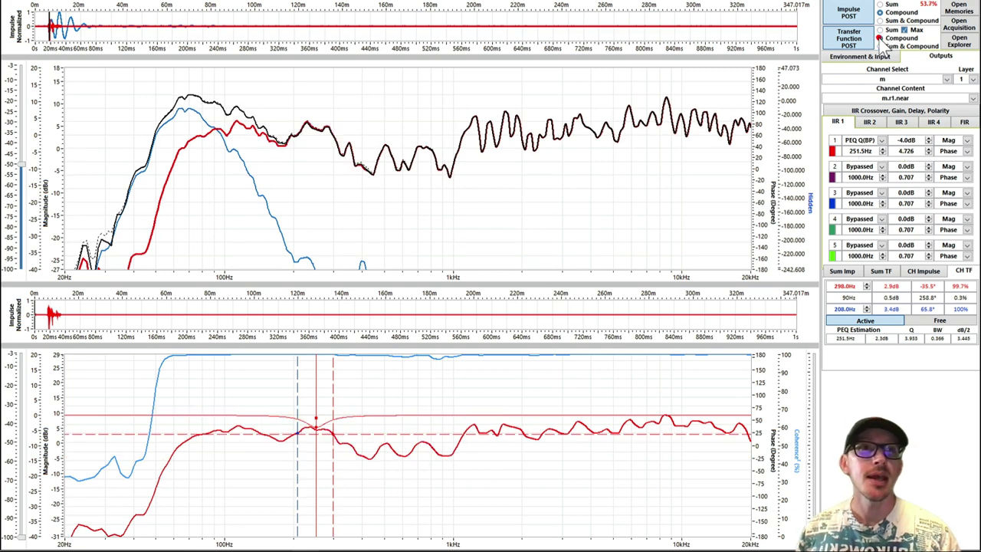
Show Compound curves with phase in the upper graph, toggling the PEQ bypass to compare
left_click(880, 38)
right_click(313, 157)
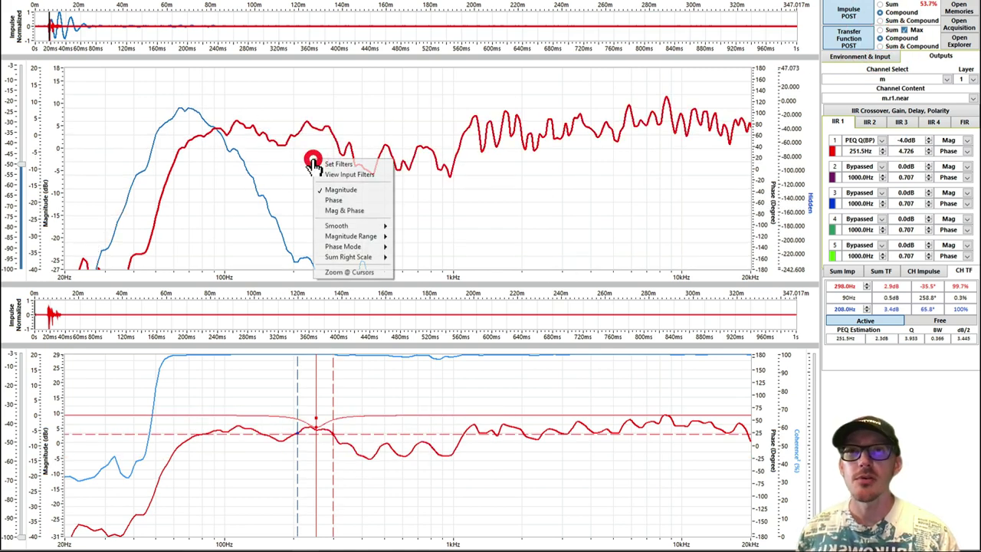
left_click(338, 201)
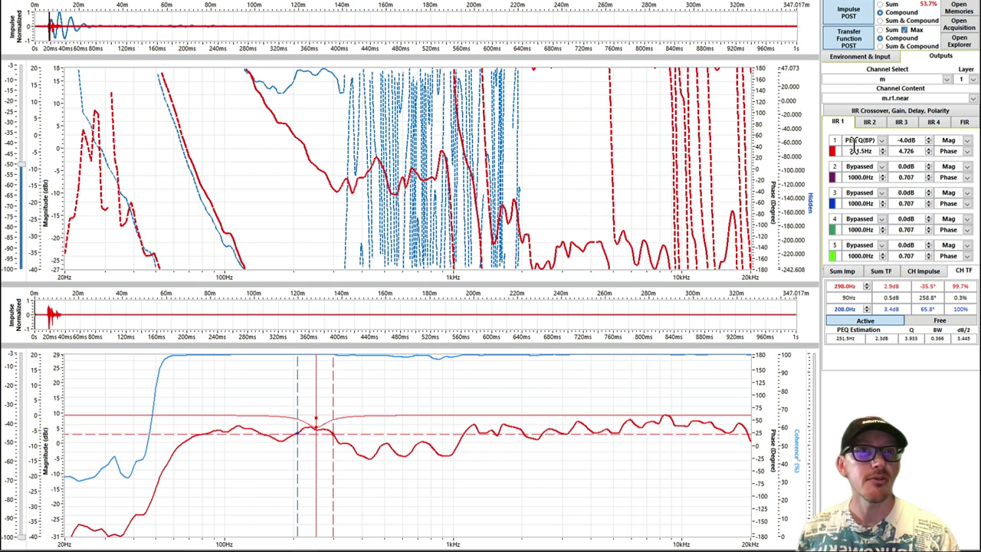
left_click(835, 152)
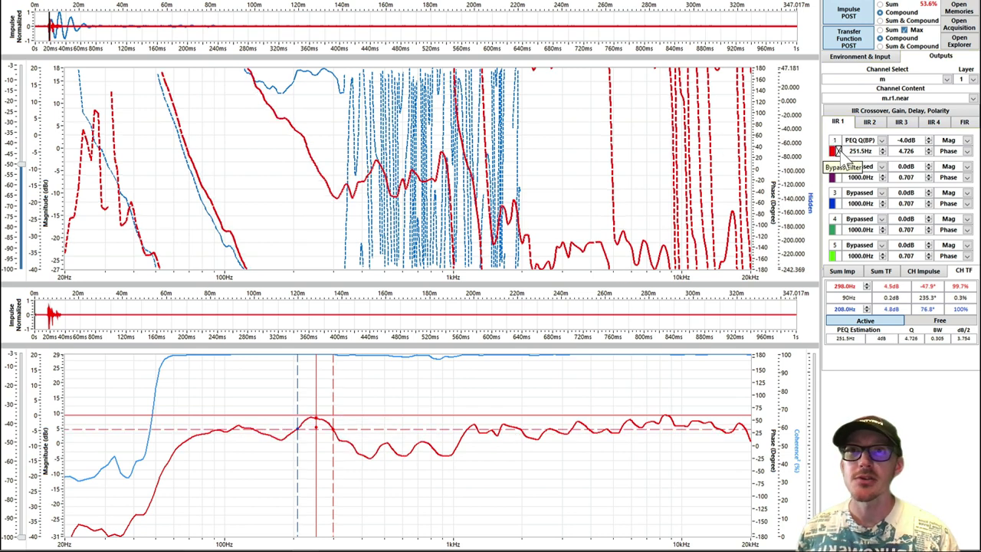
left_click(836, 151)
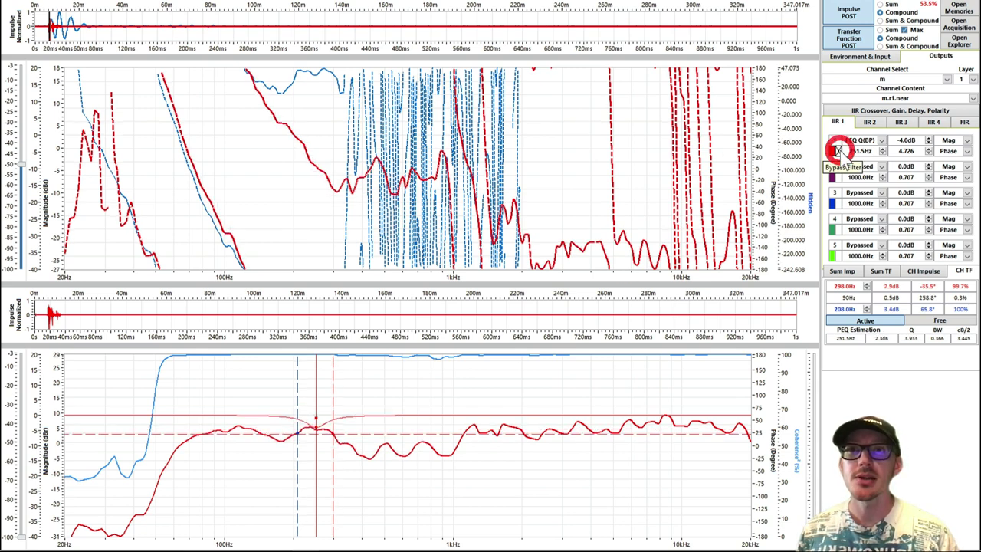
left_click(836, 151)
left_click(835, 152)
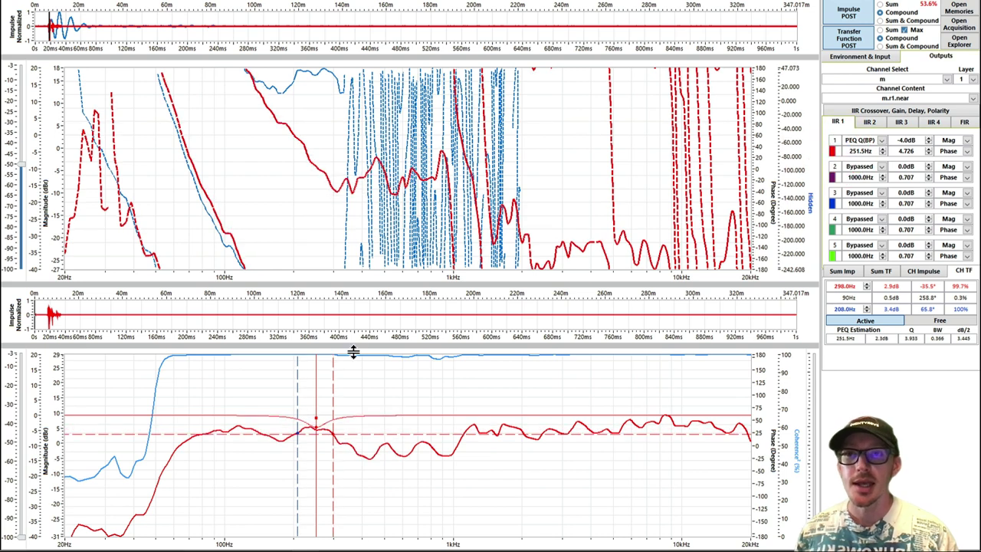
Switch the lower graph to phase and toggle the PEQ bypass repeatedly to compare
right_click(355, 387)
left_click(398, 433)
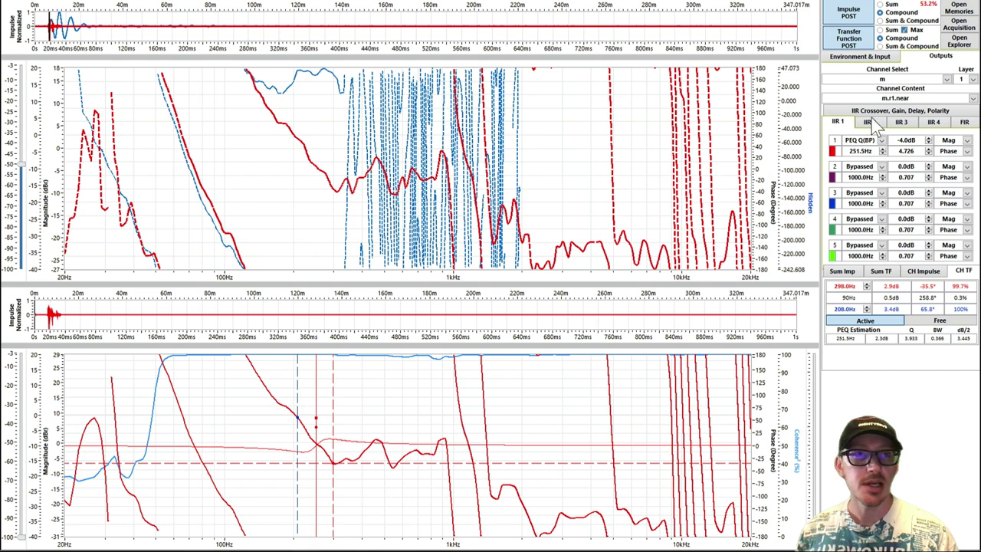
left_click(836, 152)
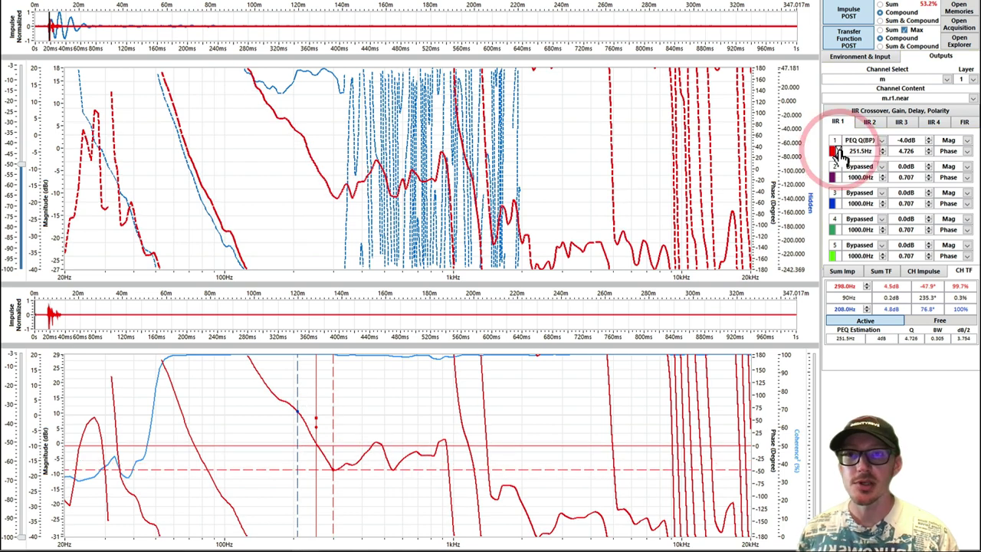
left_click(836, 151)
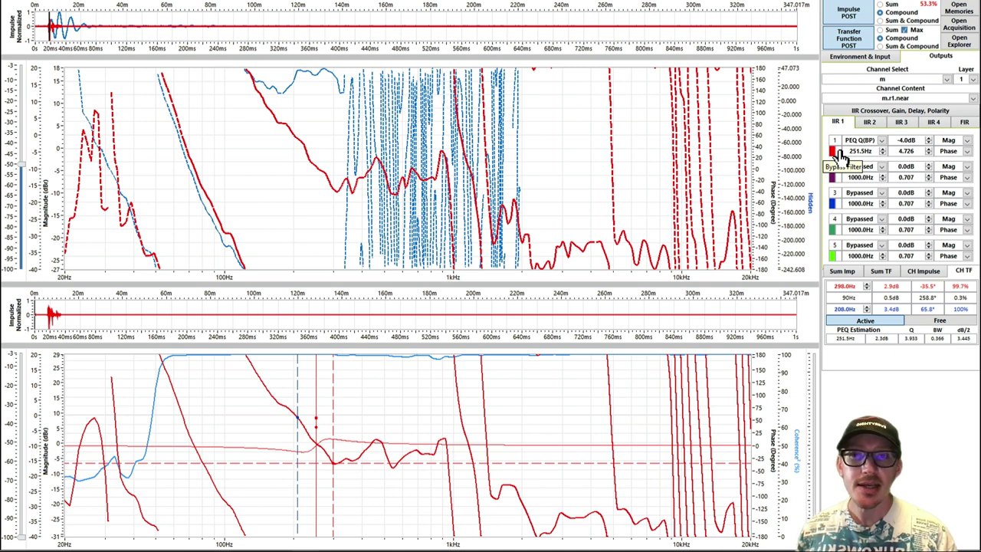
left_click(837, 152)
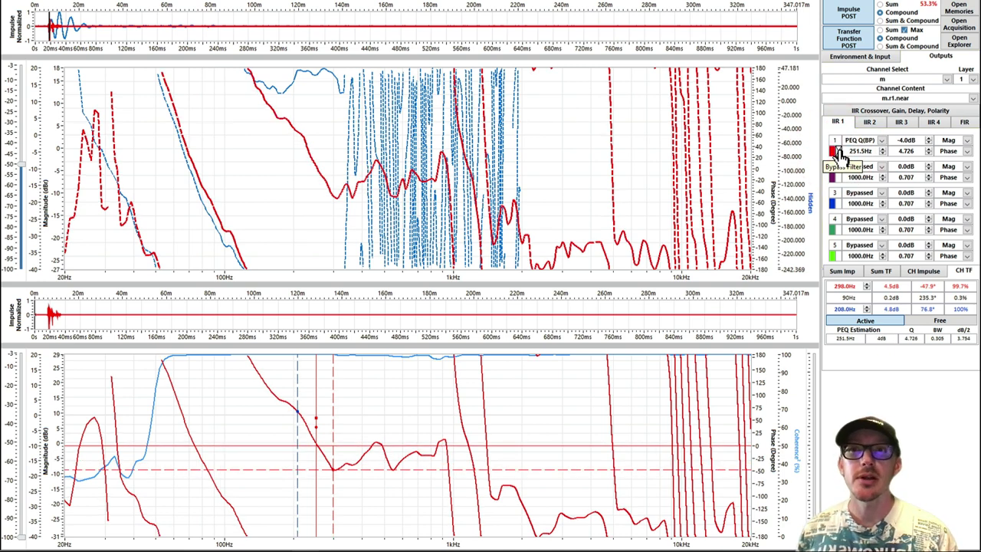
left_click(837, 152)
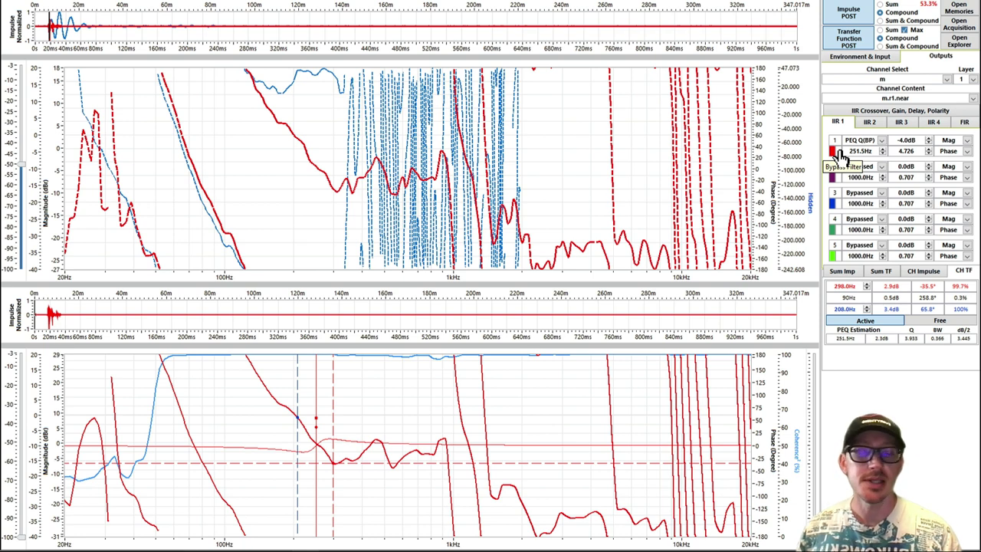
left_click(838, 152)
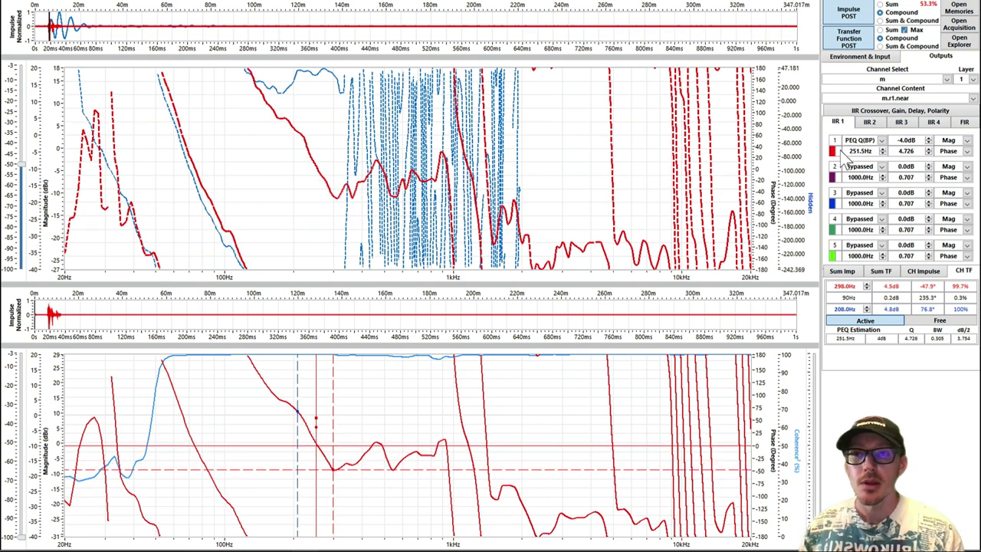
left_click(838, 152)
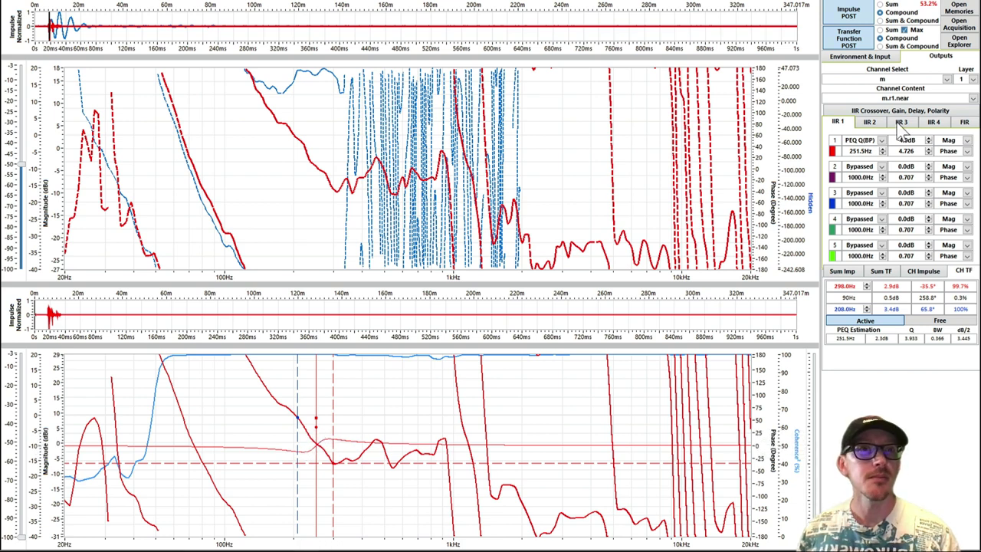
Return the upper graph to Magnitude, bypass the 251.5 Hz PEQ, and select Sum & Compound curves
right_click(306, 148)
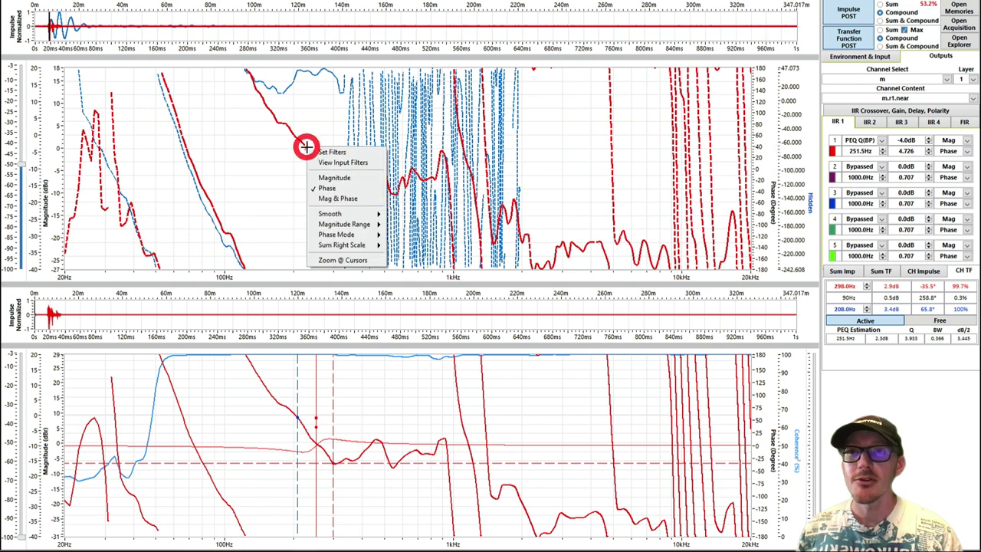
left_click(341, 178)
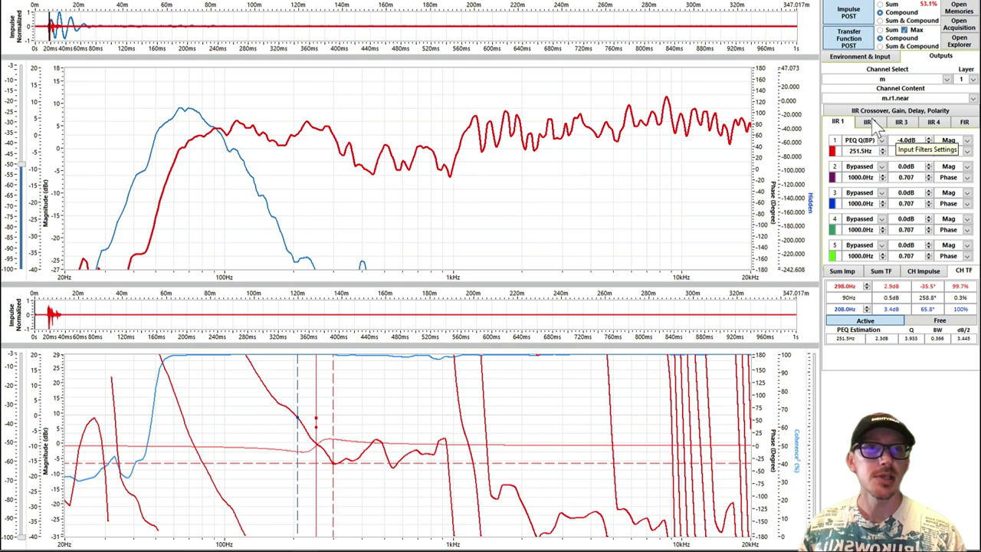
left_click(839, 151)
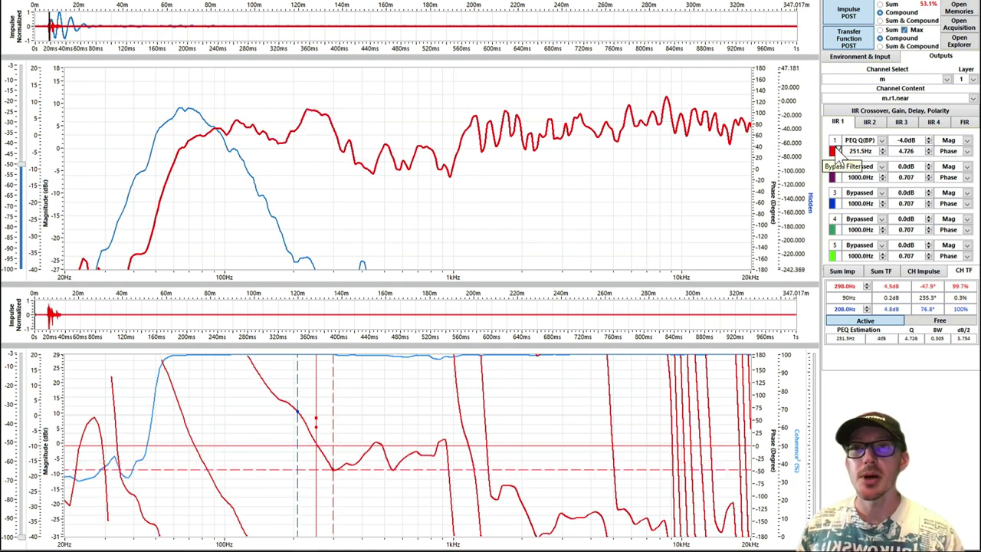
left_click(883, 46)
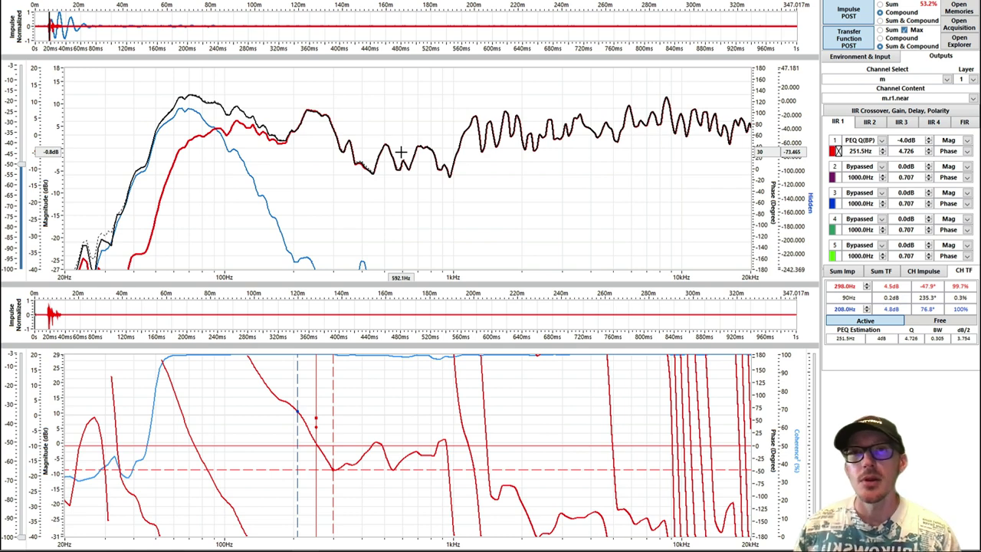
Check off Verification and PEQ in the How much EQ? notes and switch back to Crosslite
key("super+Tab")
key("super+Tab")
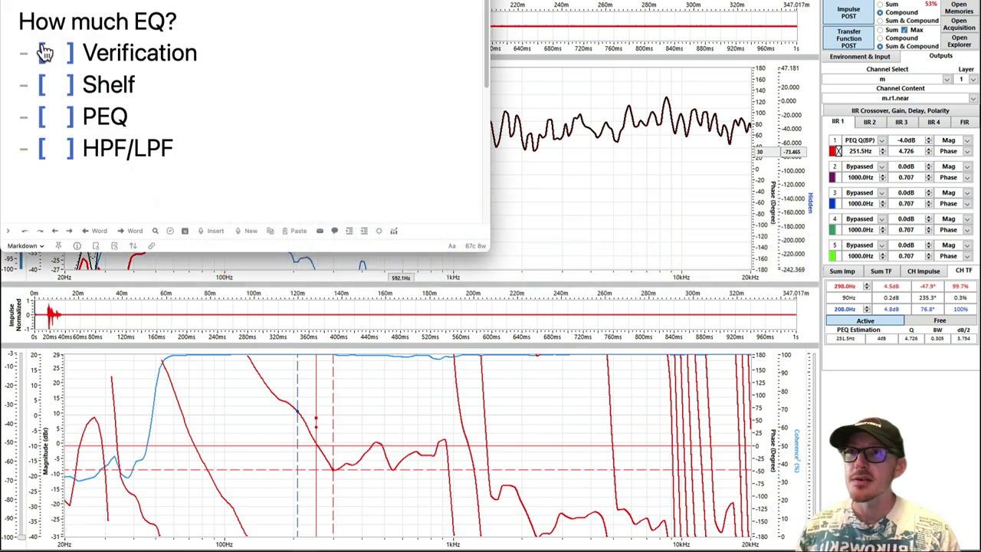
left_click(54, 52)
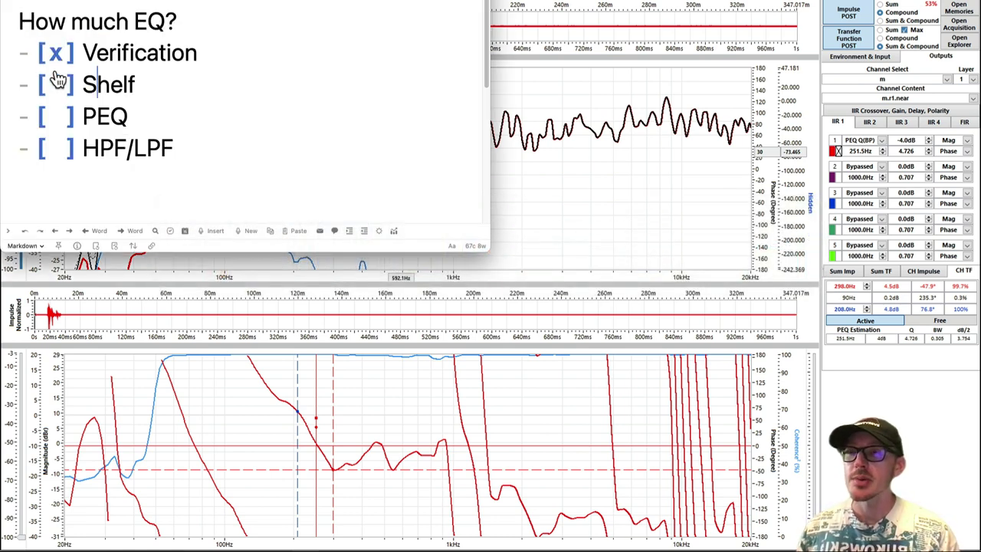
left_click(62, 116)
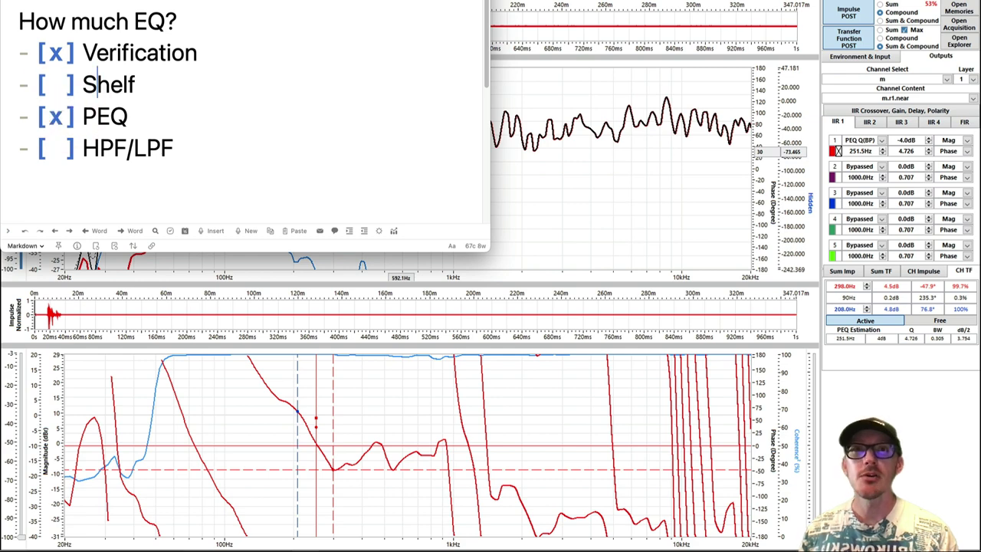
key("super+Tab")
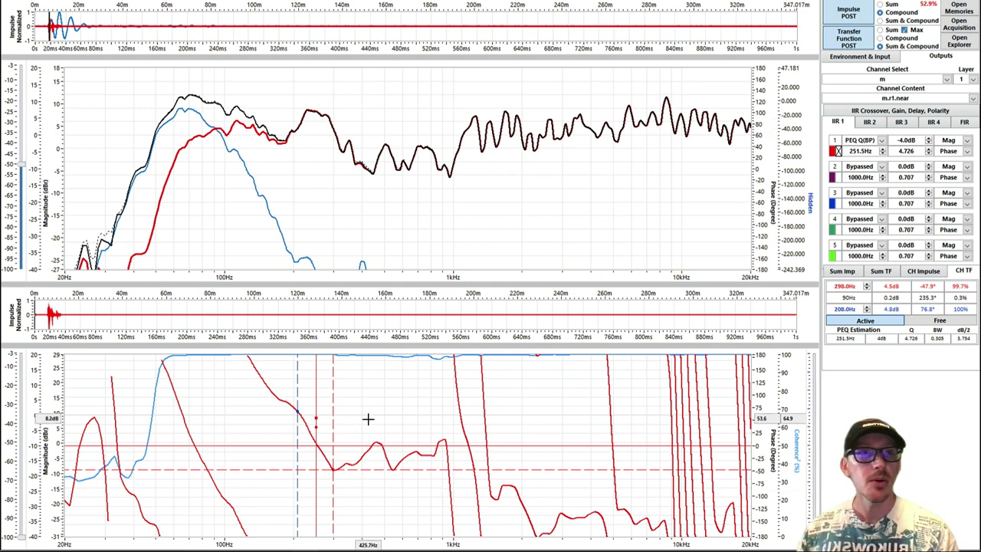
Make IIR 1 filter 2 an L Shelf Q with -6 dB gain
left_click(880, 167)
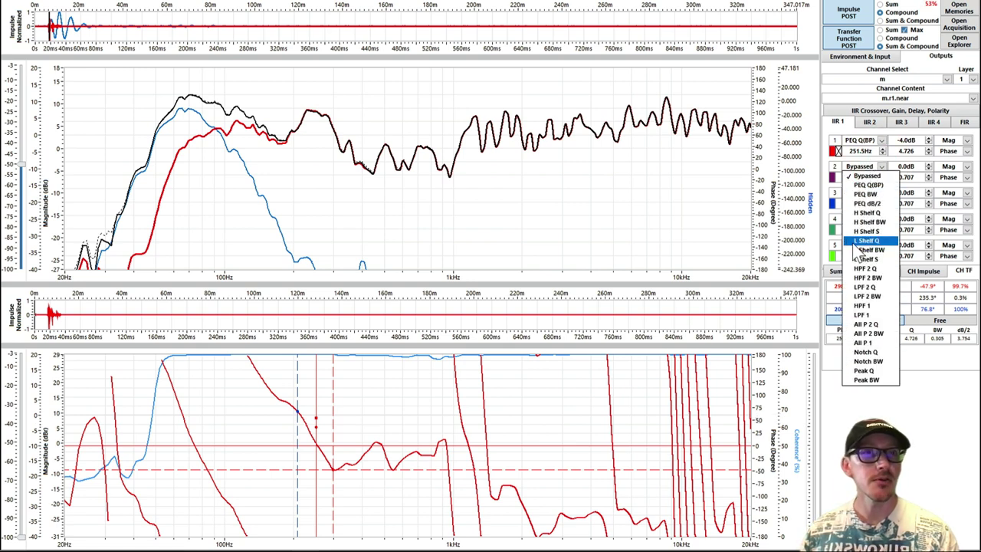
left_click(867, 242)
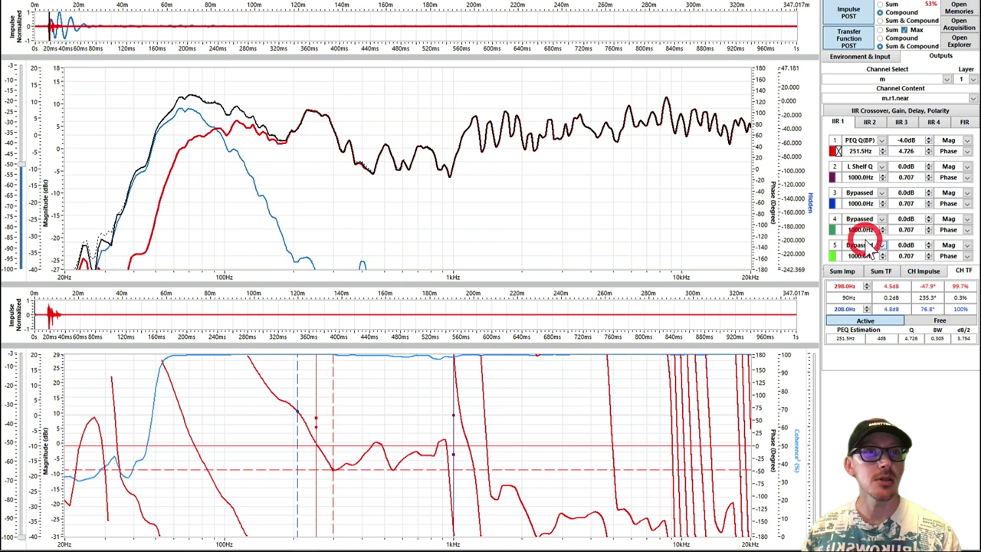
left_click(907, 166)
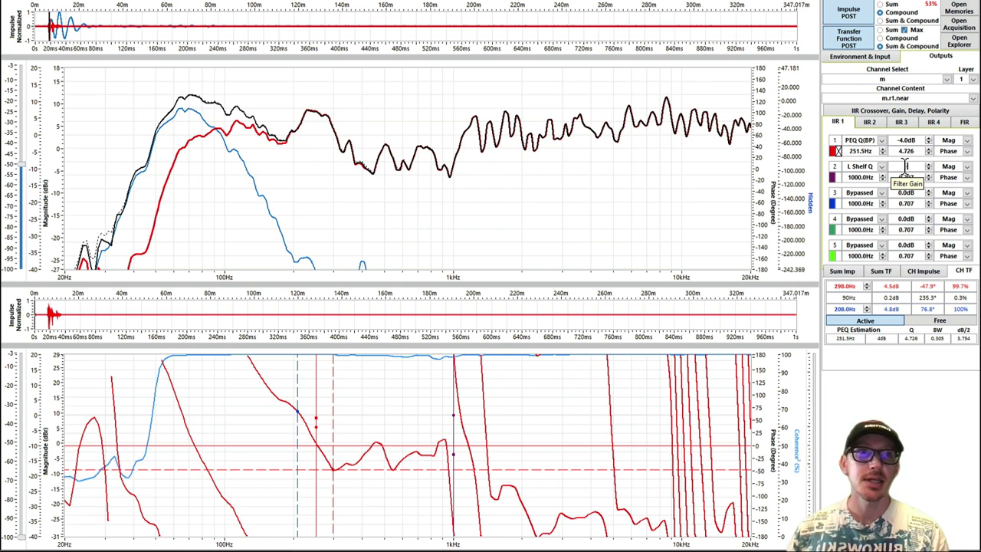
type("-6")
key("Return")
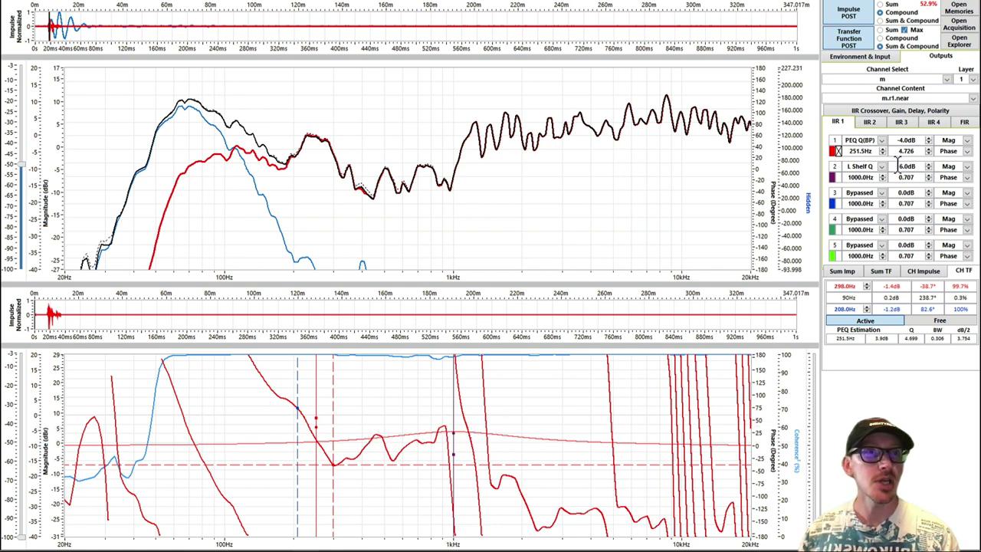
Try other low-shelf gains by dragging and scrolling the gain value
left_click_drag(904, 166, 914, 187)
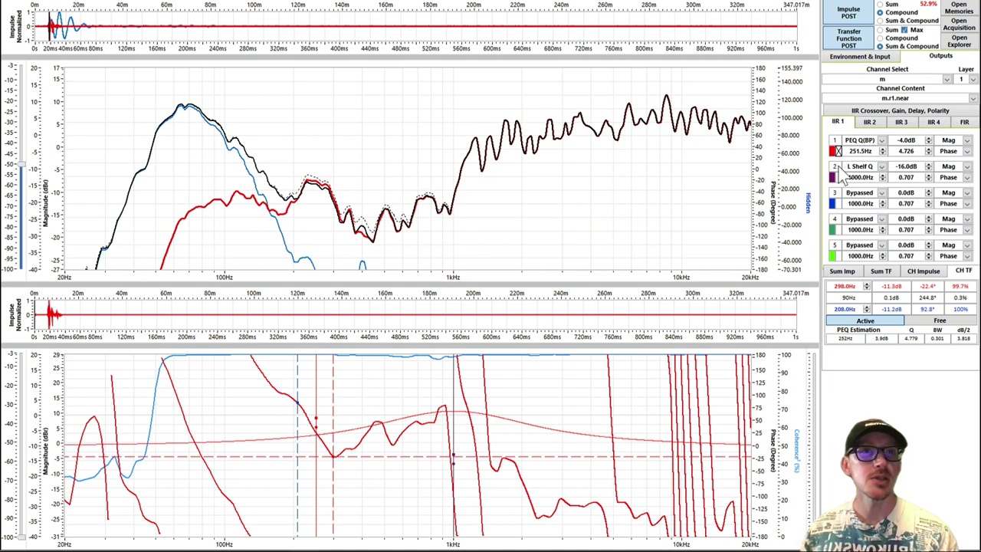
left_click(900, 162)
scroll(902, 166, "up", 3)
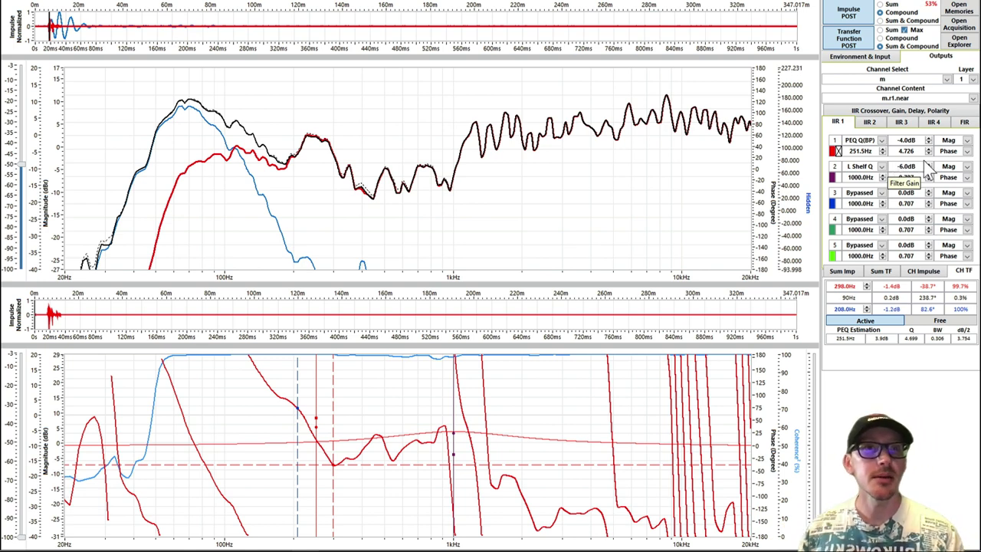
Enter a 7.625 ms delay on the sub channel's crossover and delay tab
left_click(872, 112)
left_click(874, 212)
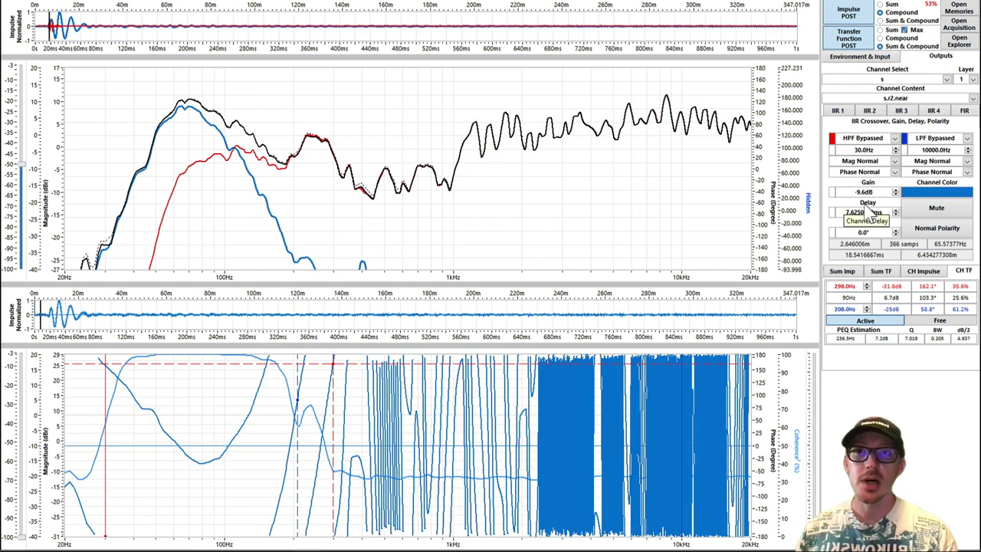
key("Return")
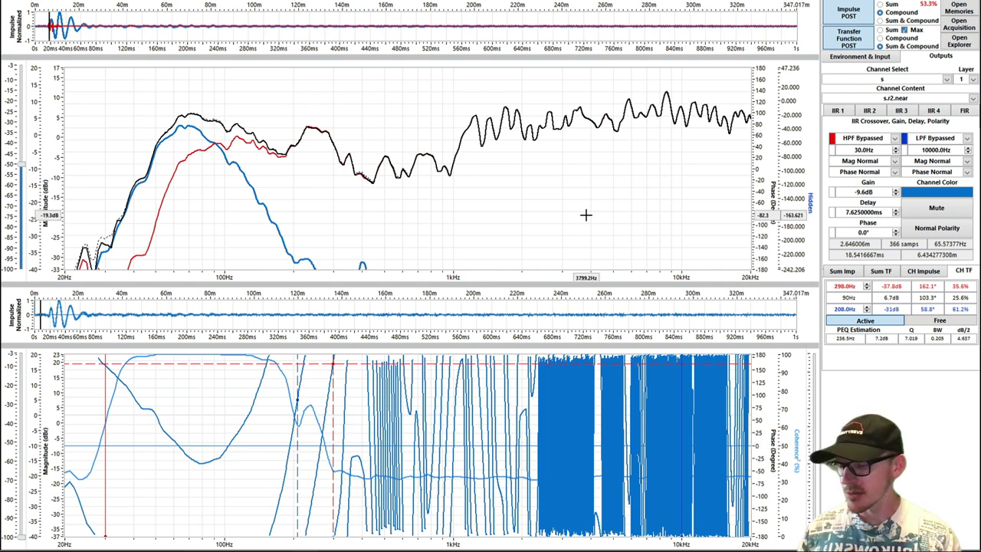
On the main channel, hide the PEQ estimation and drag the low-shelf frequency down toward 92.6 Hz
key("Up")
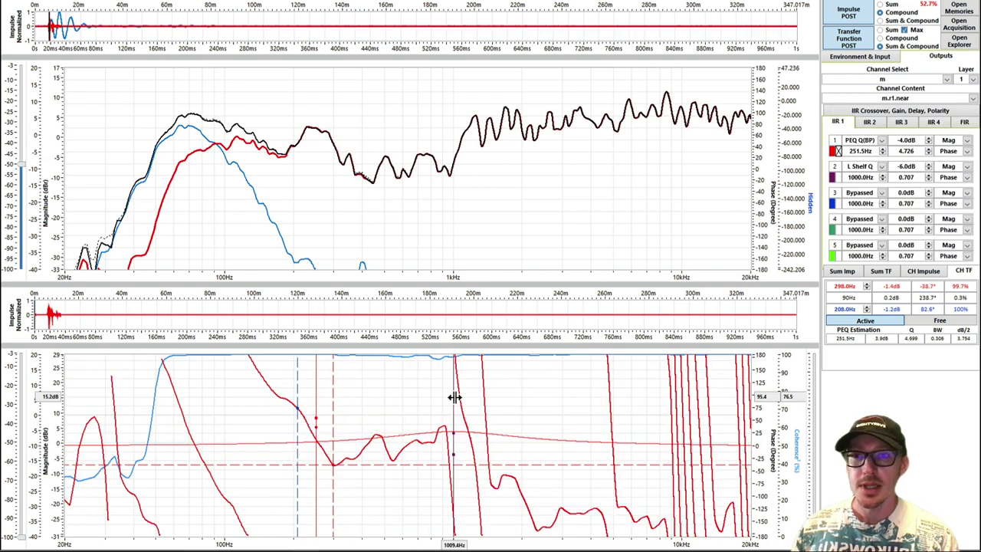
mouse_move(455, 397)
left_mouse_down()
mouse_move(388, 397)
mouse_move(342, 412)
mouse_move(339, 401)
mouse_move(339, 409)
left_mouse_up()
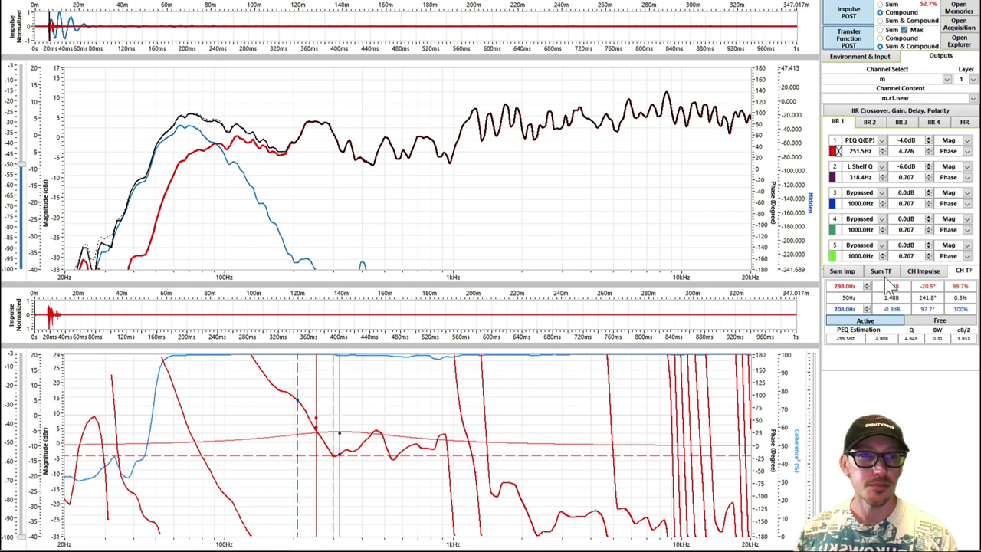
left_click(878, 322)
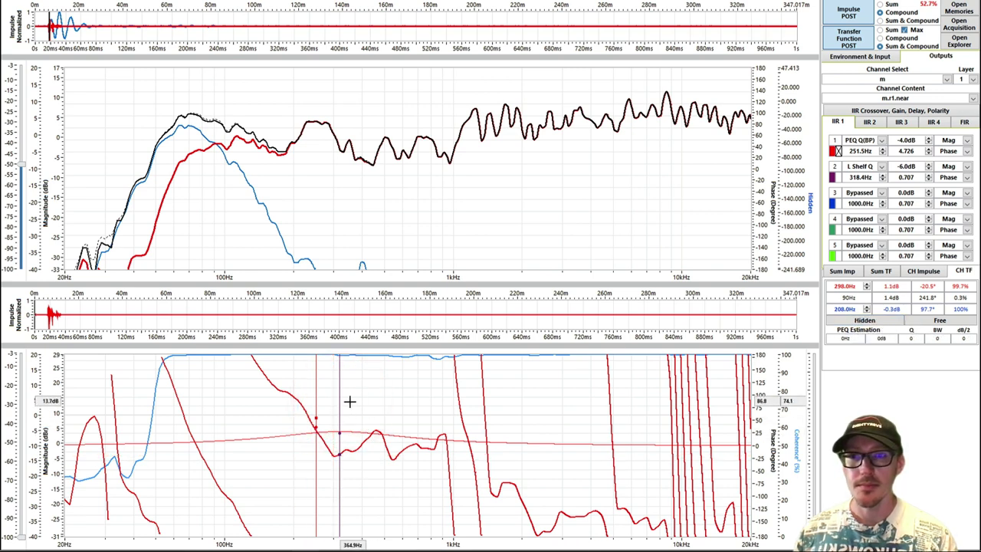
left_click_drag(339, 400, 293, 401)
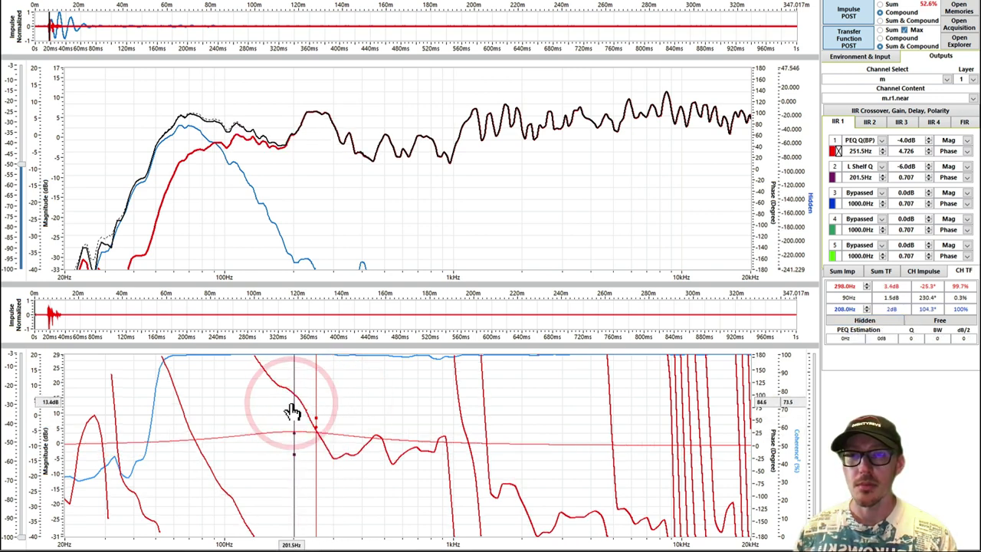
left_click(257, 405)
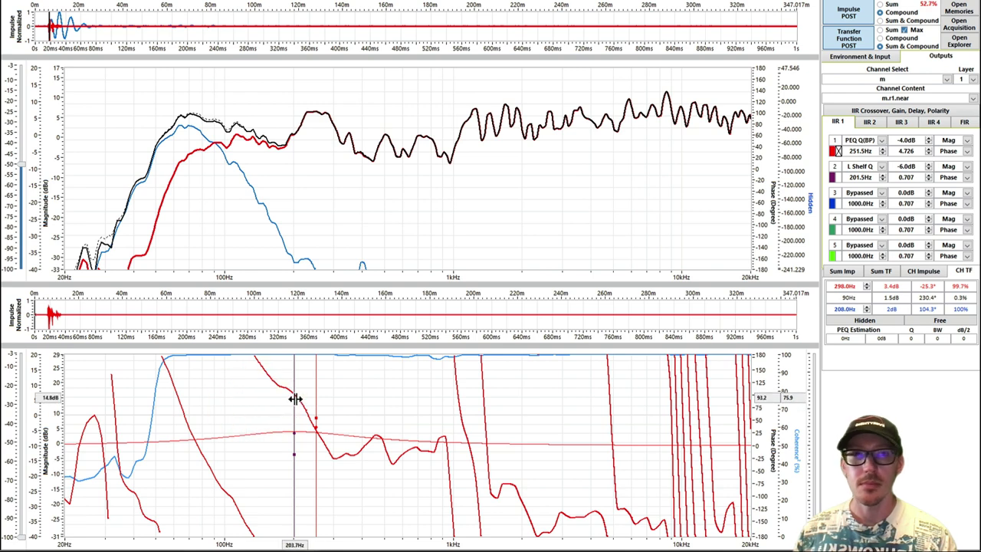
left_click_drag(295, 399, 219, 404)
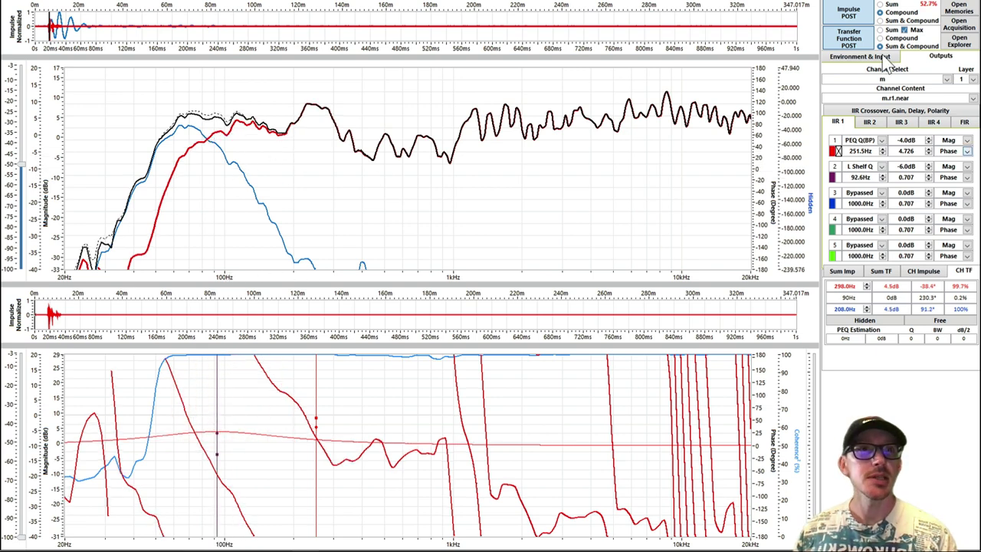
Show phase in the upper graph with only the channel curves, no summed curve
right_click(389, 162)
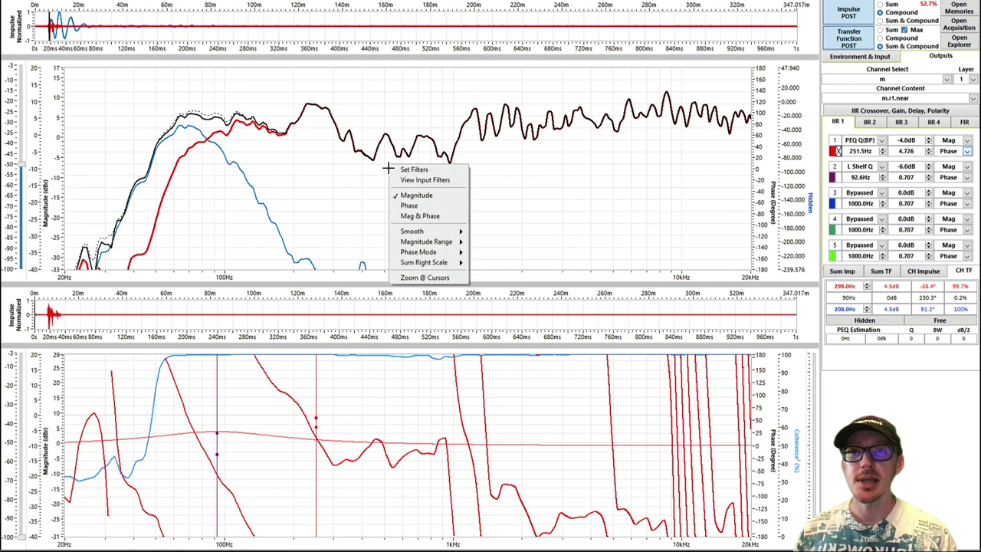
left_click(416, 204)
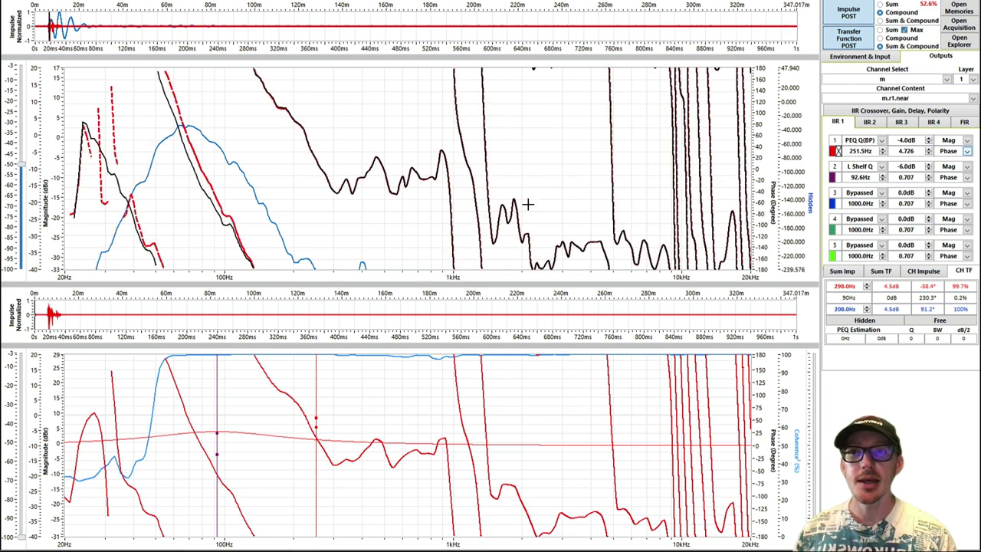
left_click(881, 38)
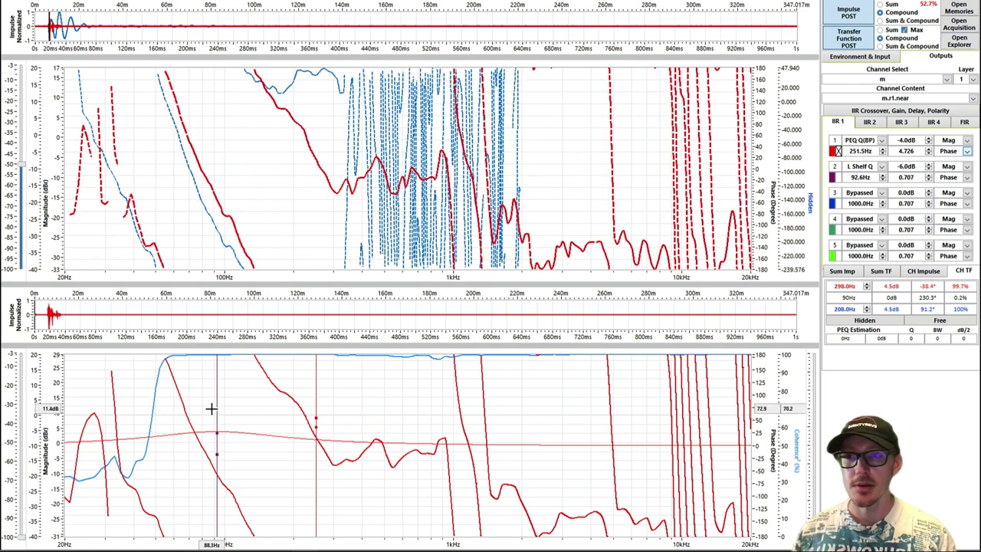
Sweep the main low-shelf frequency between about 94 Hz and 991 Hz to compare its phase
left_click_drag(217, 406, 453, 406)
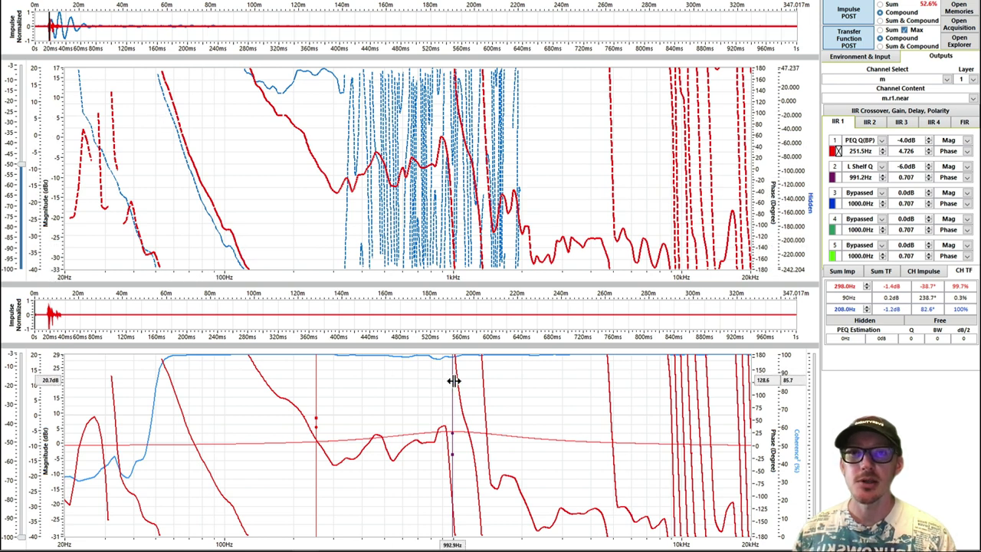
mouse_move(453, 378)
left_mouse_down()
mouse_move(357, 373)
mouse_move(308, 388)
mouse_move(293, 377)
mouse_move(271, 388)
mouse_move(252, 379)
mouse_move(253, 389)
mouse_move(216, 385)
left_mouse_up()
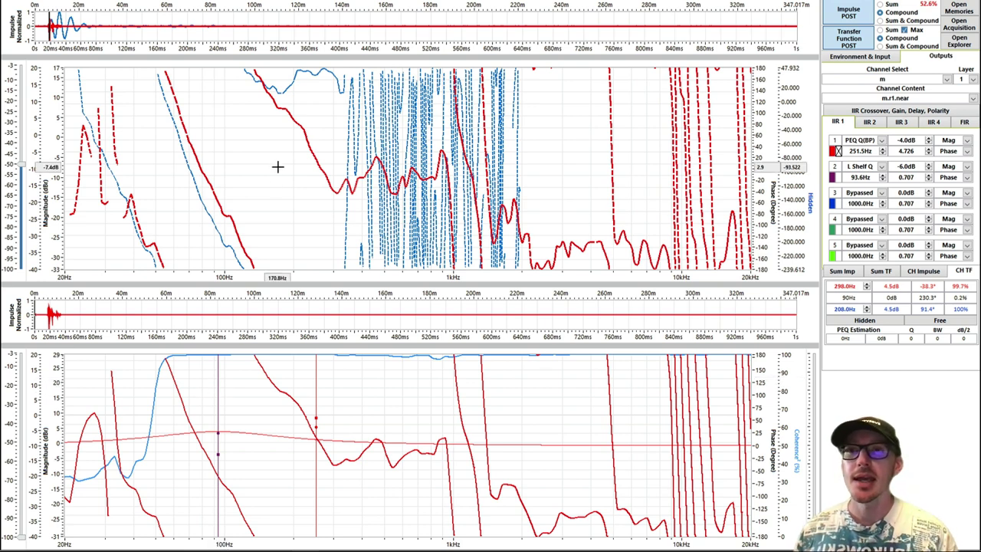
left_click_drag(216, 407, 254, 412)
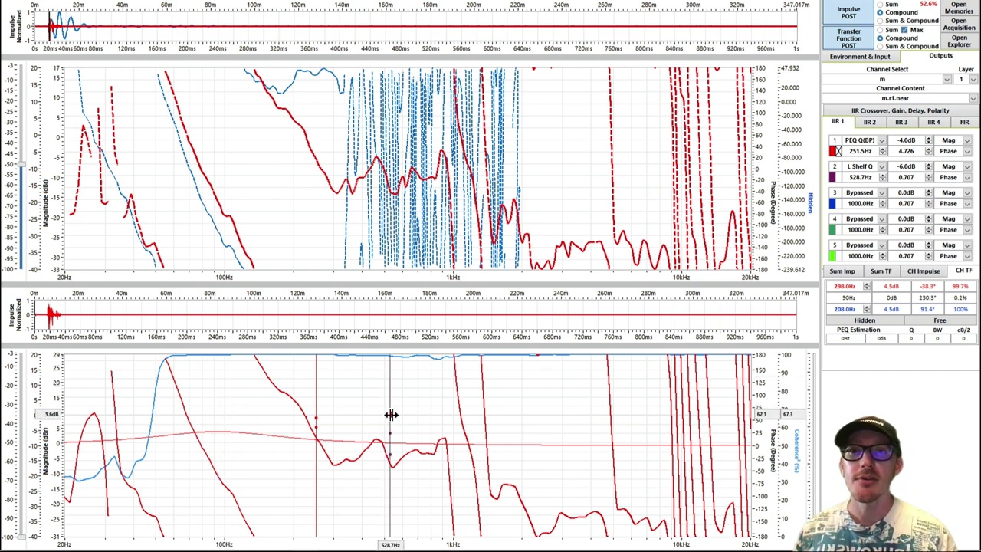
left_click(388, 416)
left_click_drag(391, 422, 450, 417)
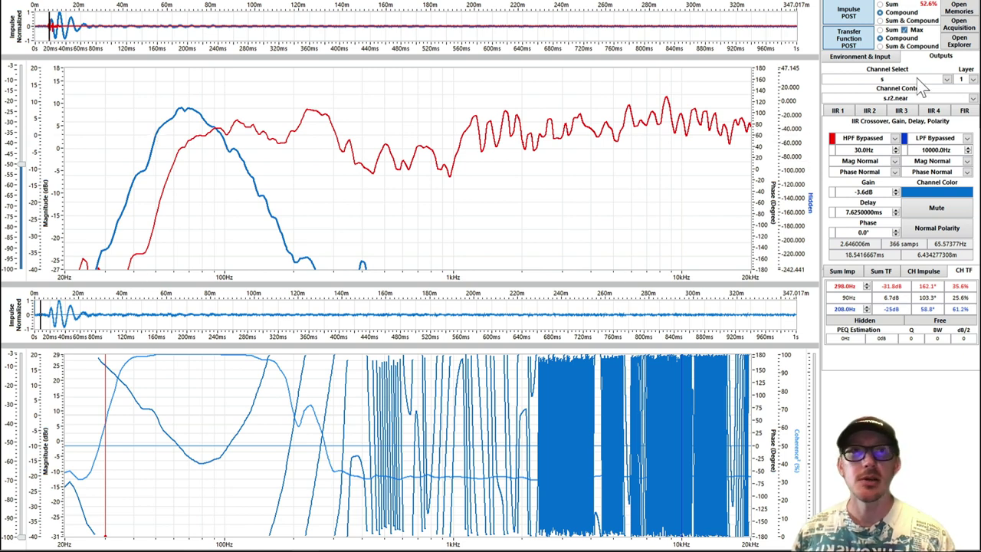
Show the summed curve and give the sub an LR 24dB/Oct low-pass
left_click(881, 46)
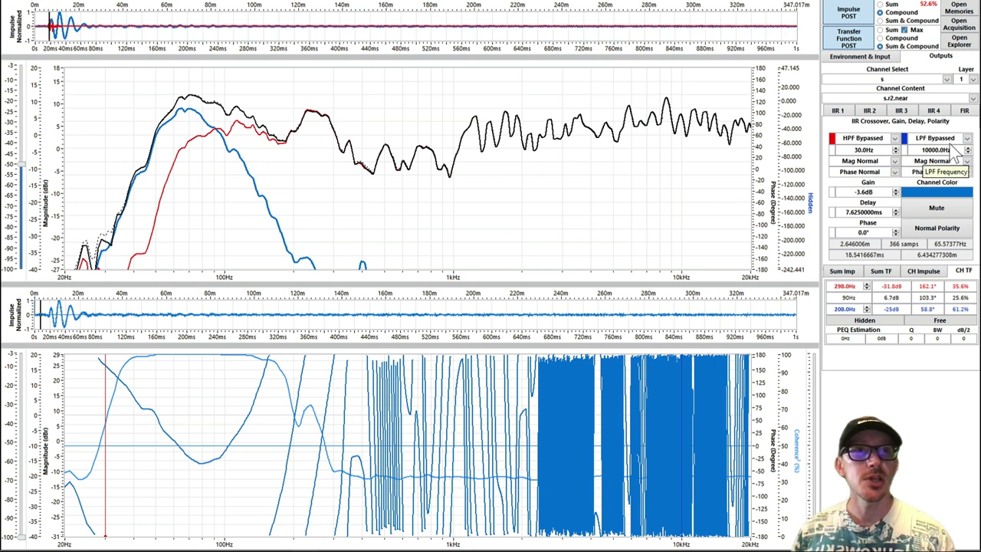
left_click(949, 146)
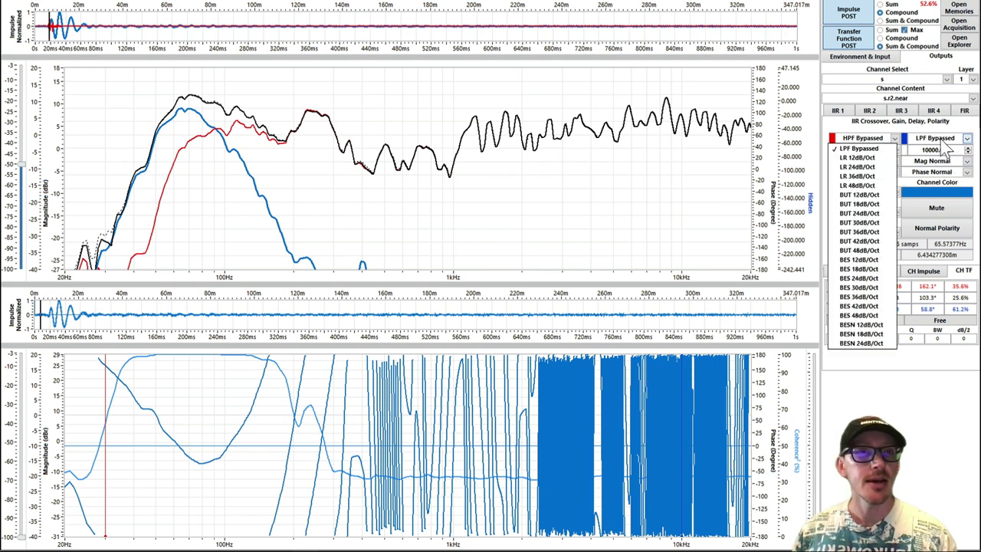
left_click(881, 167)
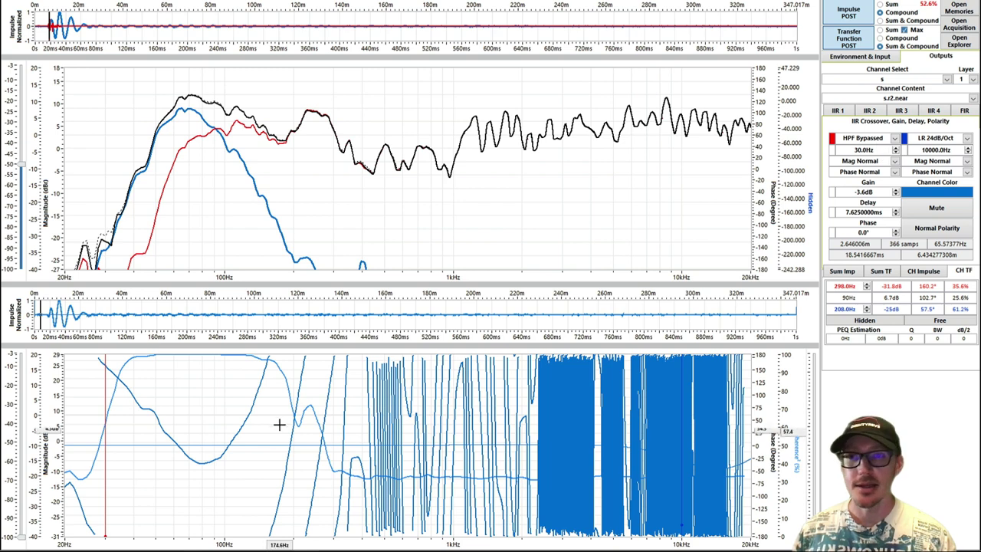
Show magnitude in the lower graph and set the sub low-pass cutoff to 138.5 Hz
right_click(402, 395)
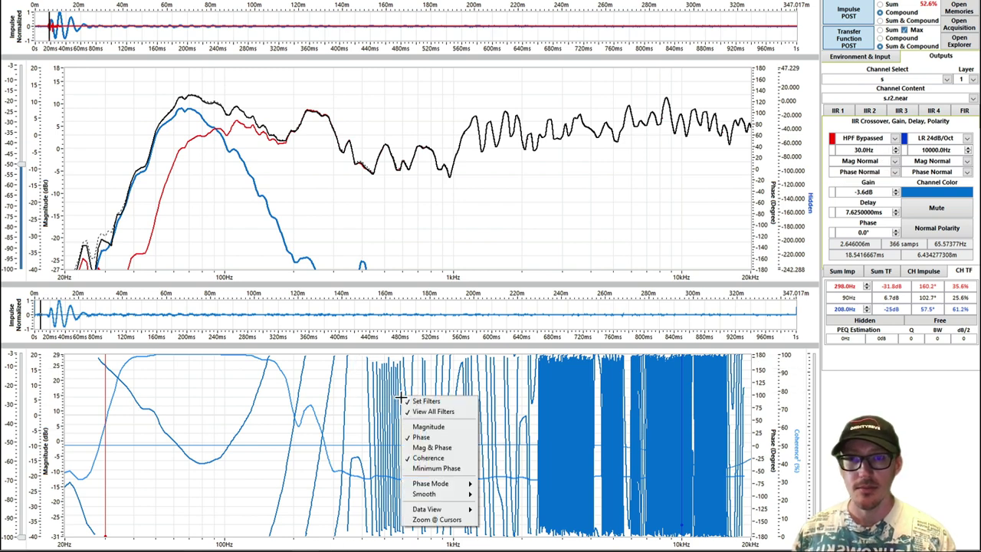
left_click(428, 427)
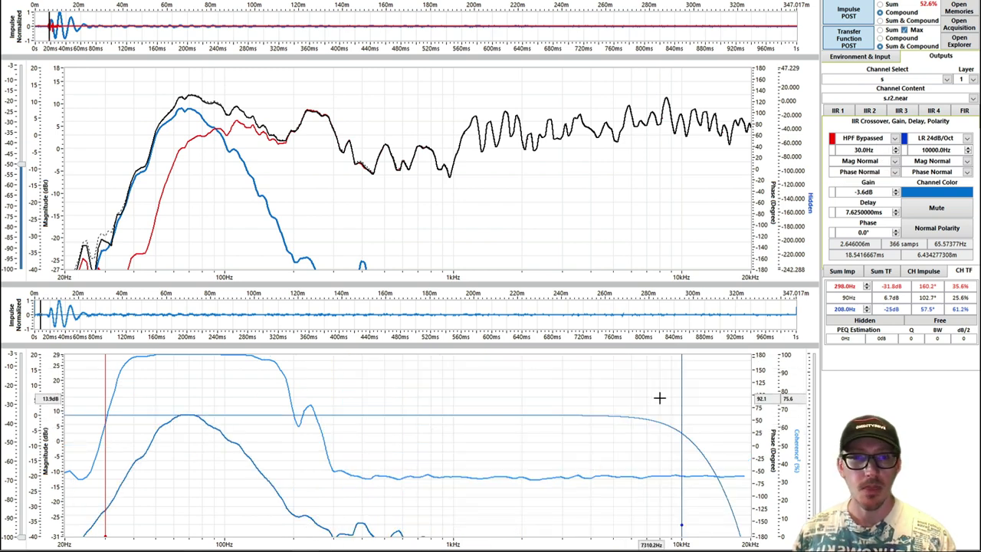
mouse_move(682, 394)
left_mouse_down()
mouse_move(390, 409)
mouse_move(261, 382)
left_mouse_up()
left_click(266, 387)
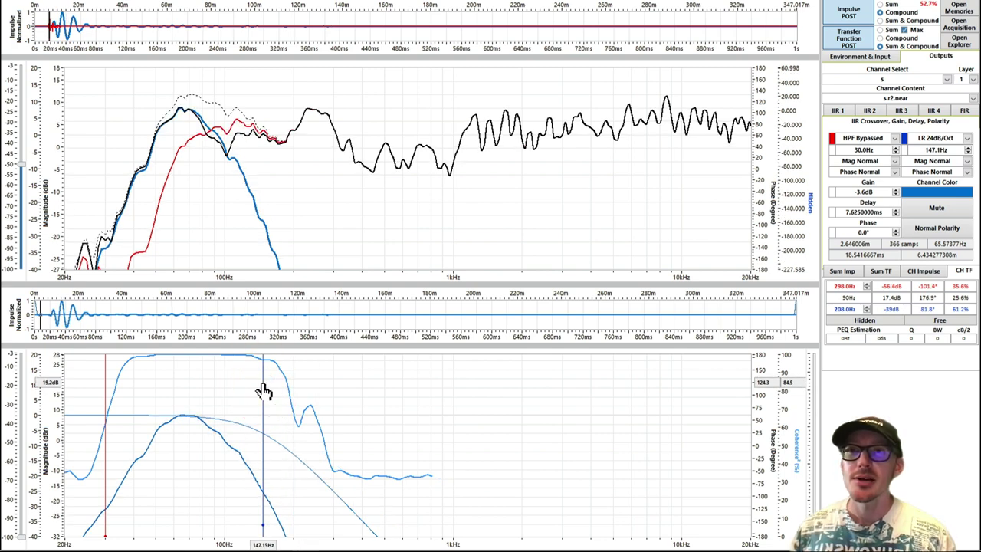
mouse_move(263, 390)
left_mouse_down()
mouse_move(302, 381)
mouse_move(280, 394)
mouse_move(280, 379)
mouse_move(280, 394)
mouse_move(271, 391)
left_mouse_up()
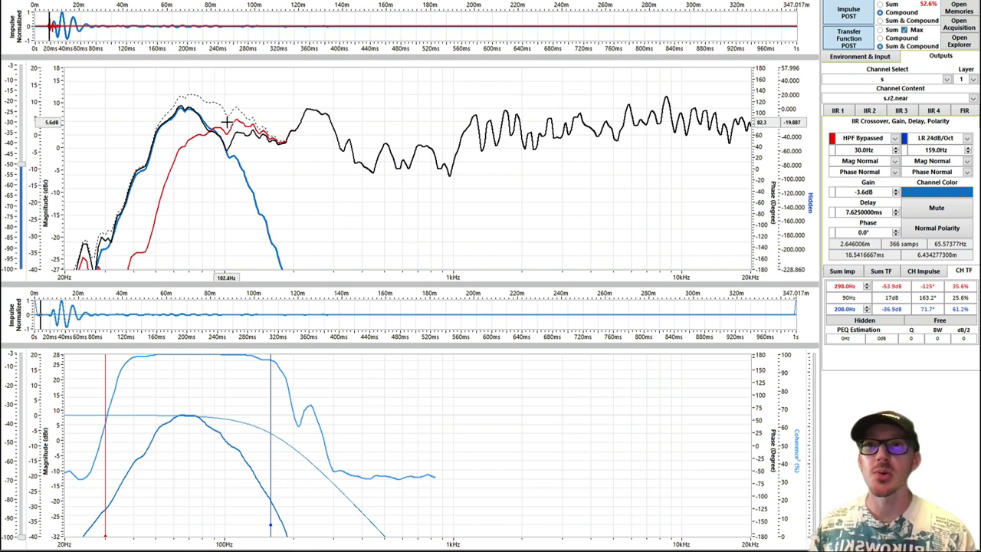
mouse_move(272, 388)
left_mouse_down()
mouse_move(331, 386)
mouse_move(256, 401)
mouse_move(245, 393)
mouse_move(256, 396)
left_mouse_up()
left_click(258, 393)
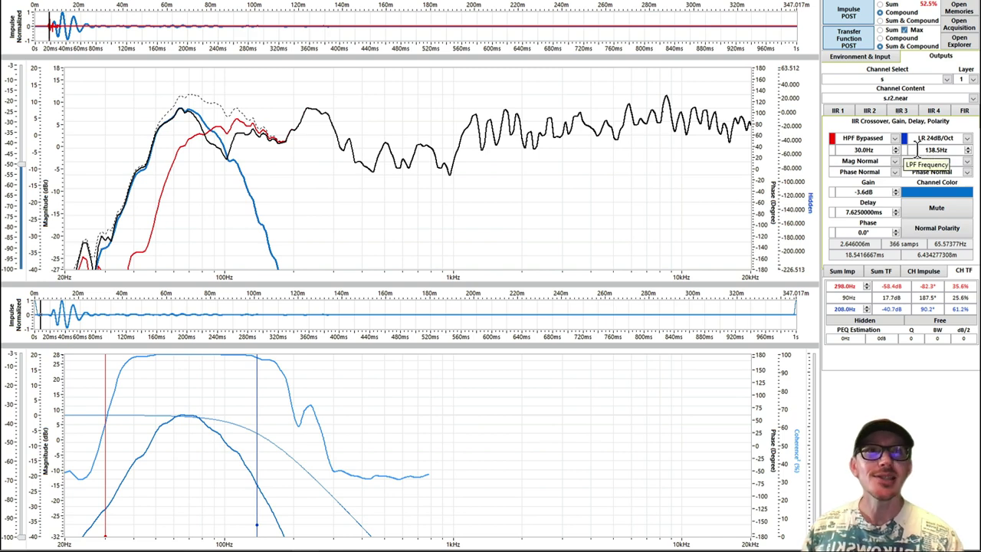
Bypass the sub's 138.5 Hz low-pass, leaving its filter type unchanged
left_click(905, 145)
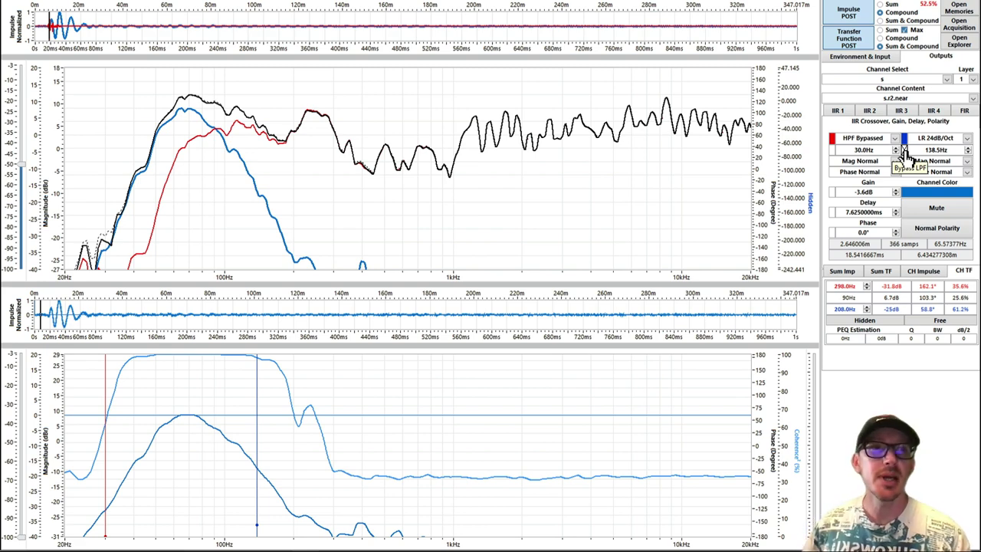
left_click(949, 141)
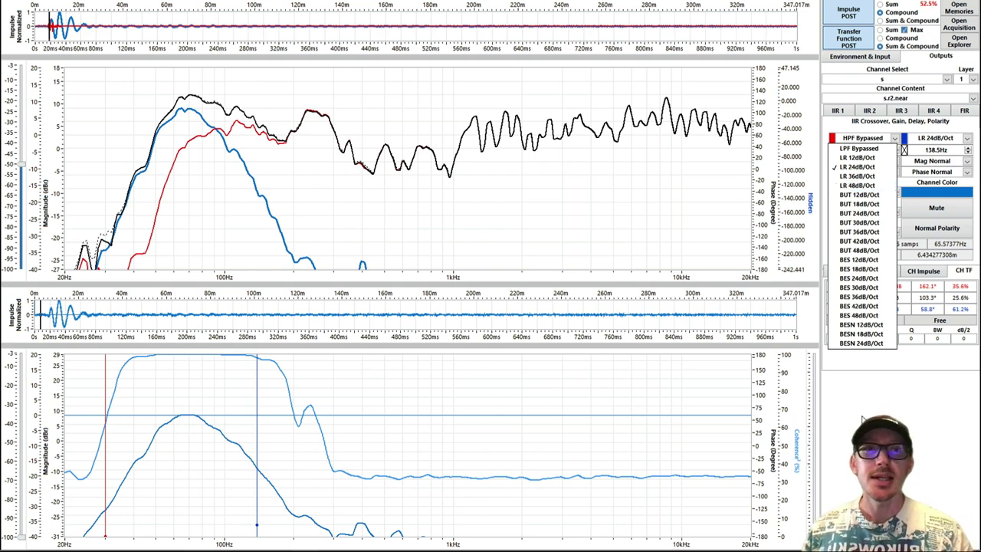
key("Escape")
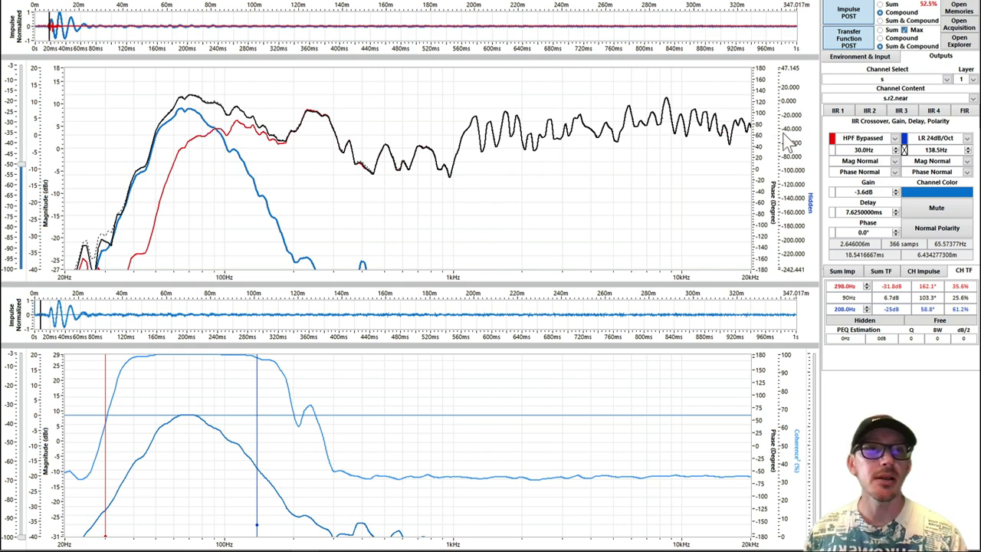
left_click(906, 149)
double_click(925, 149)
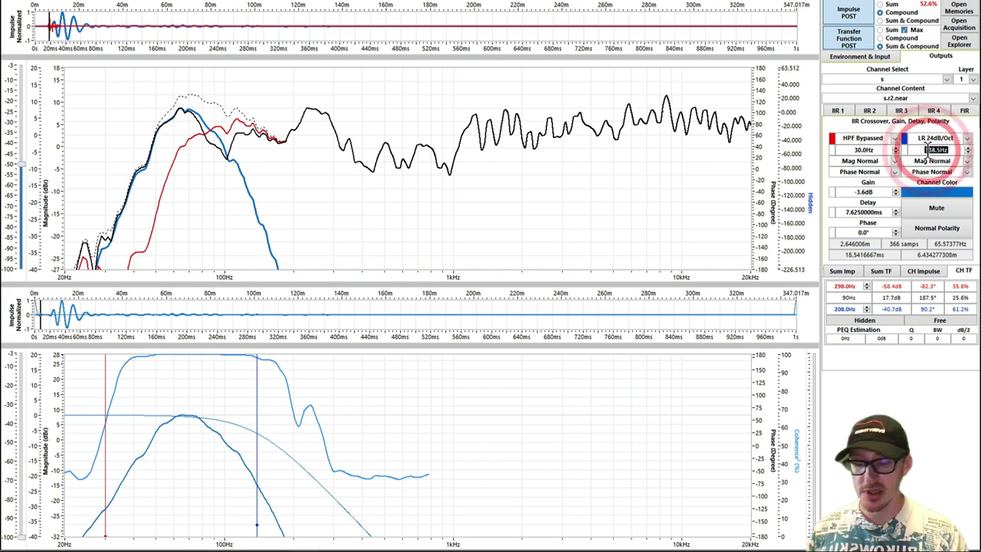
type("90")
key("Return")
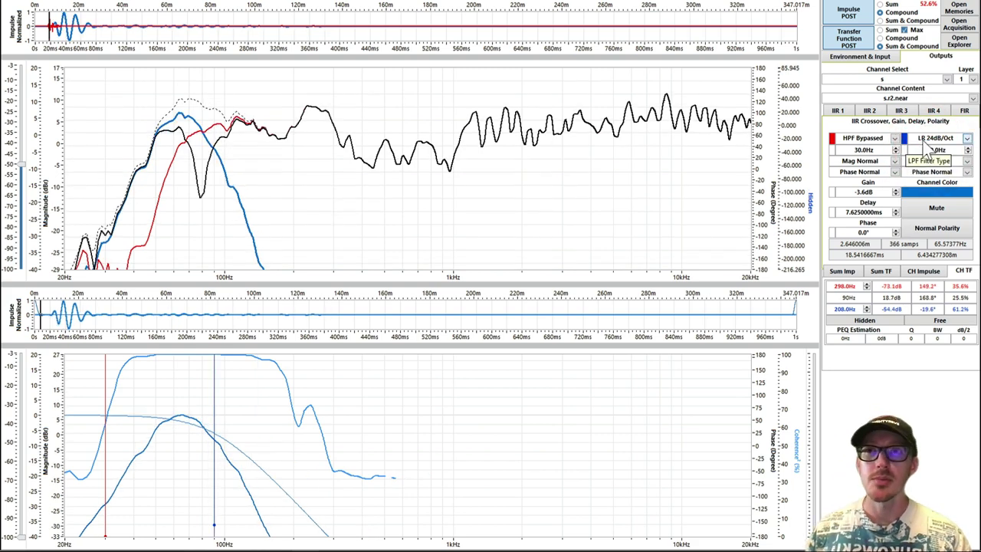
key("Up")
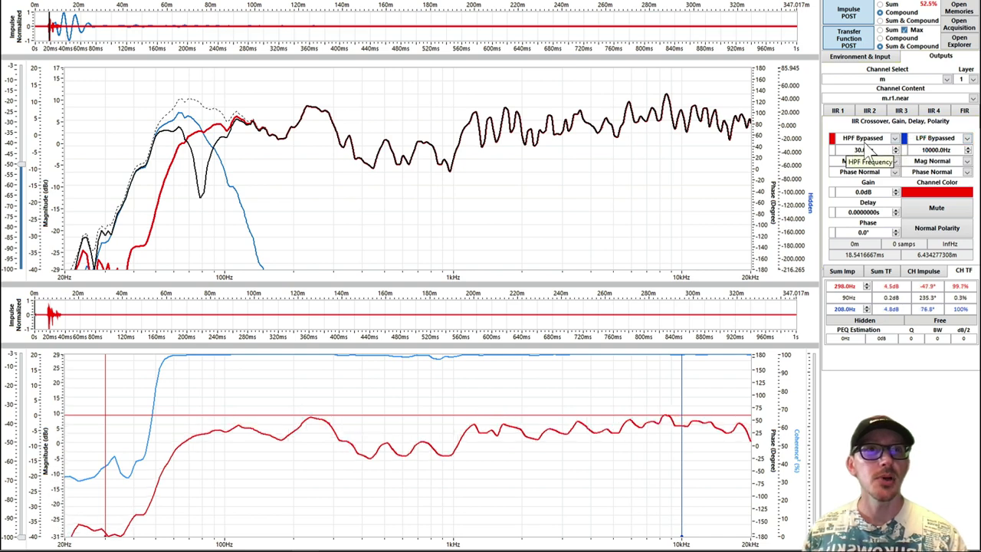
left_click(865, 139)
left_click(864, 158)
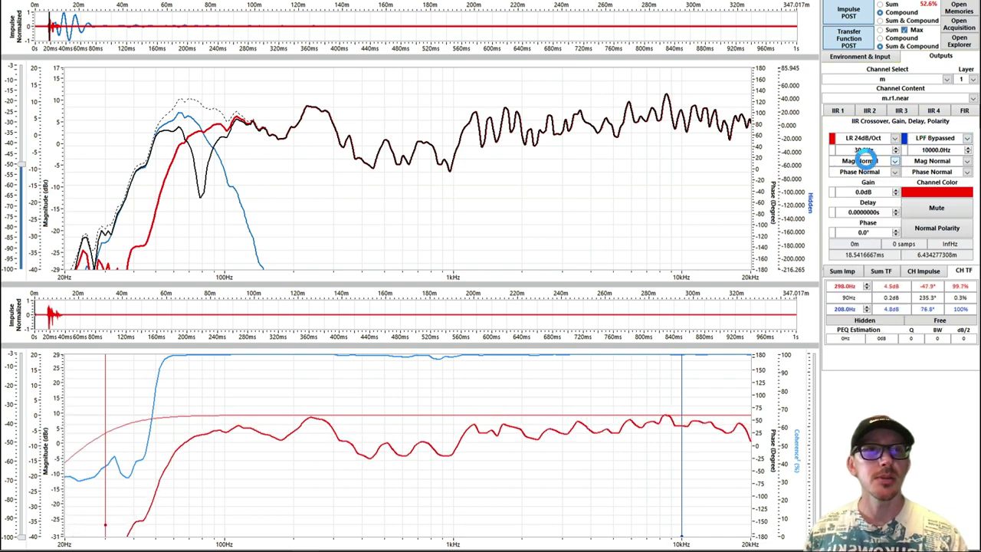
left_click(867, 150)
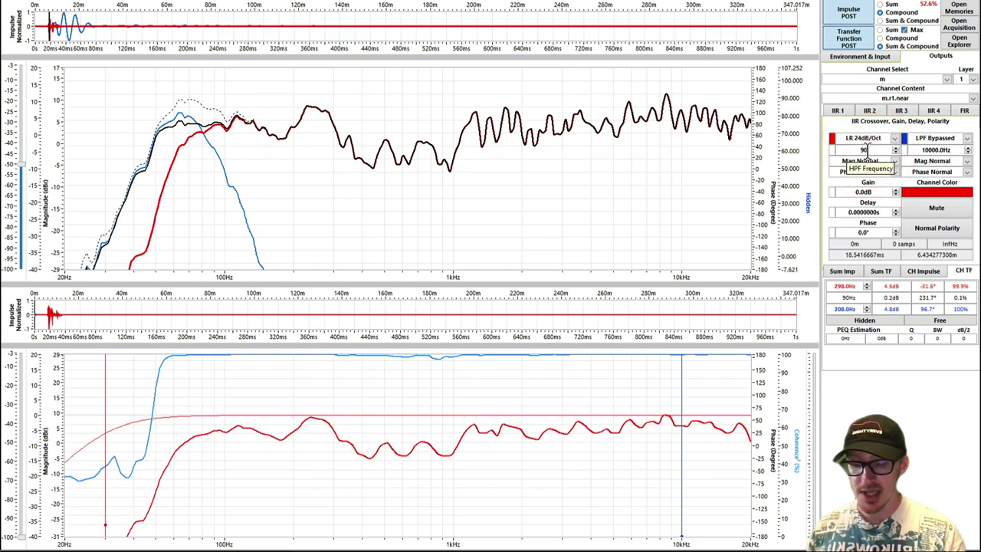
key("Return")
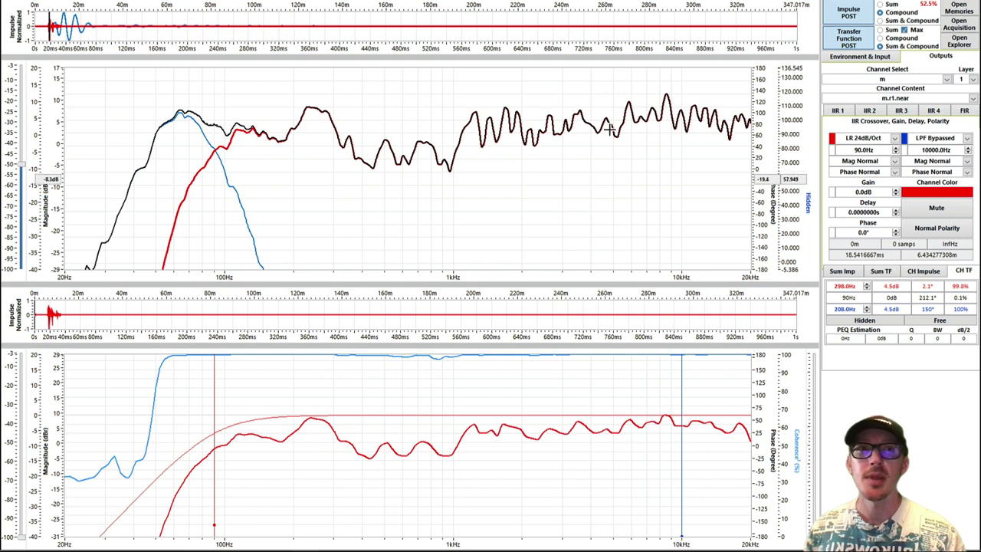
Make both the main high-pass and sub low-pass LR 36dB/Oct, and invert the sub's polarity
left_click(893, 138)
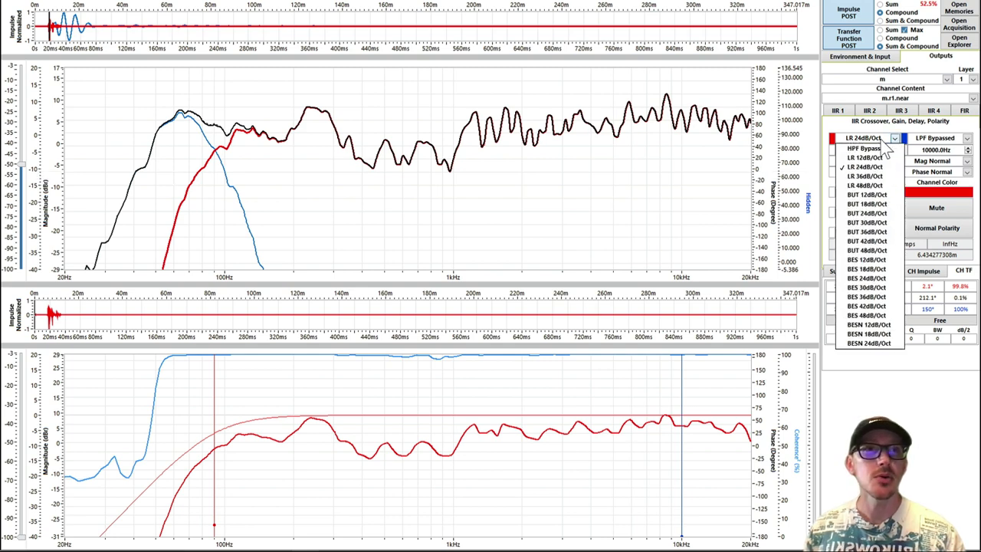
left_click(885, 188)
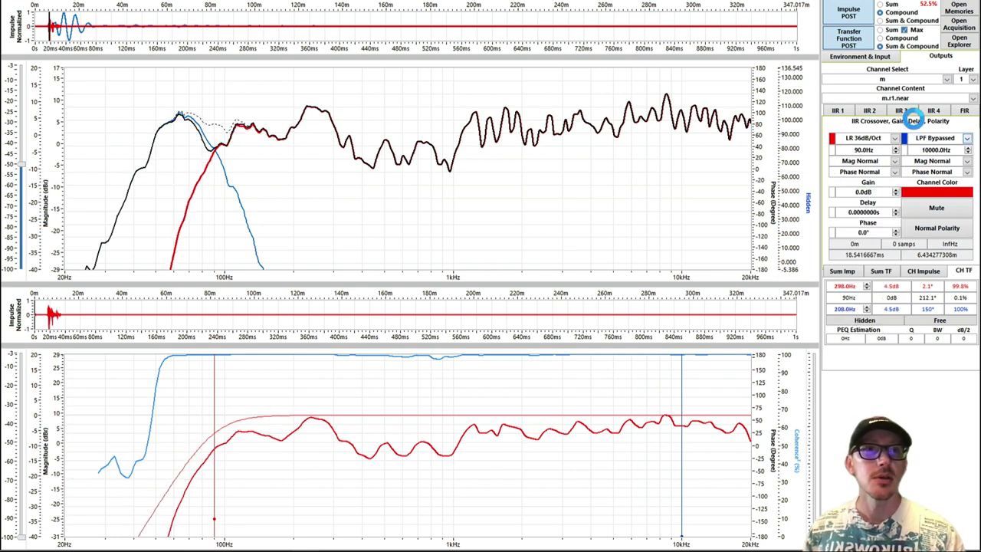
key("Down")
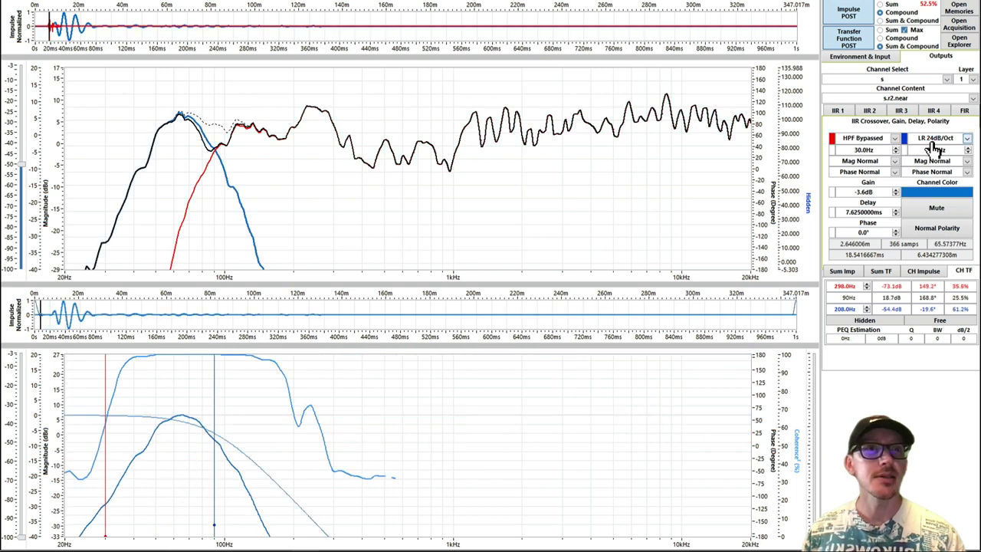
left_click(932, 137)
left_click(876, 177)
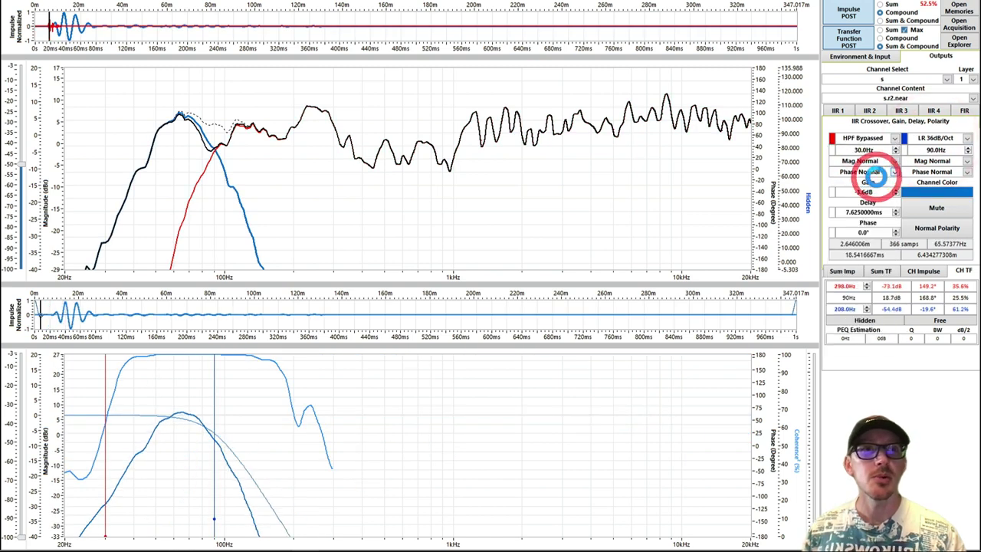
left_click(937, 228)
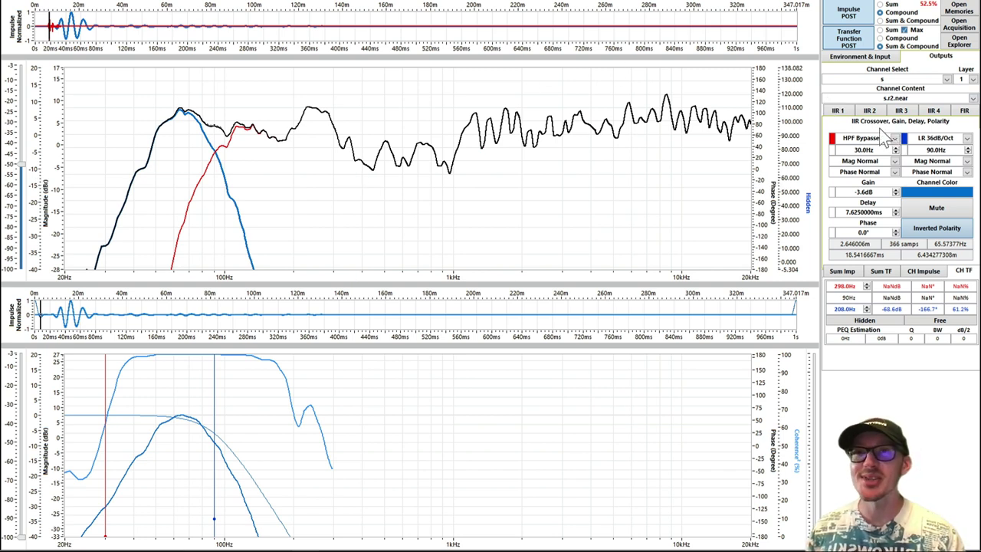
Change the sub low-pass filter to BUT 18dB/Oct
left_click(944, 149)
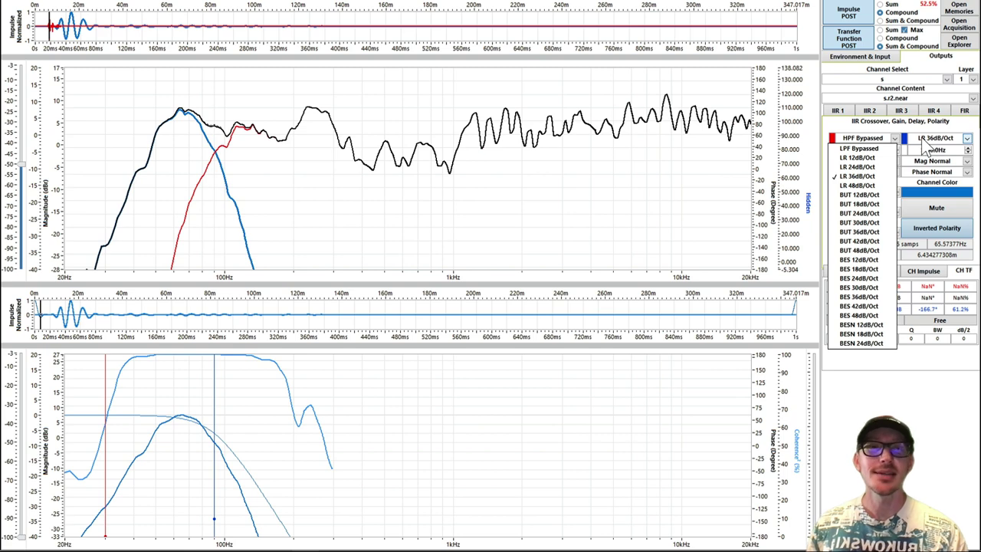
left_click(920, 137)
left_click(881, 139)
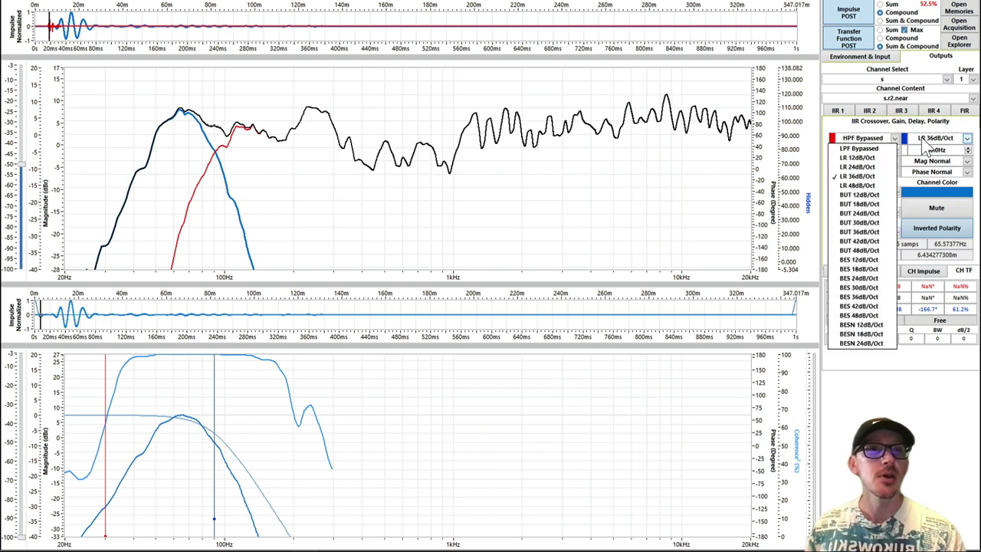
left_click(868, 205)
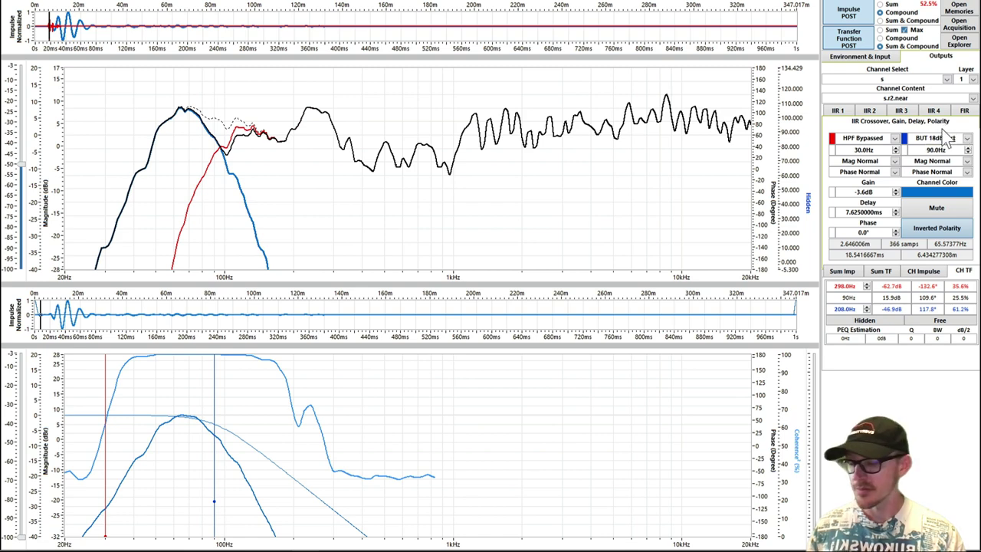
Set the main high-pass to BUT 18dB/Oct and flip its polarity repeatedly, ending inverted
key("m")
left_click(864, 141)
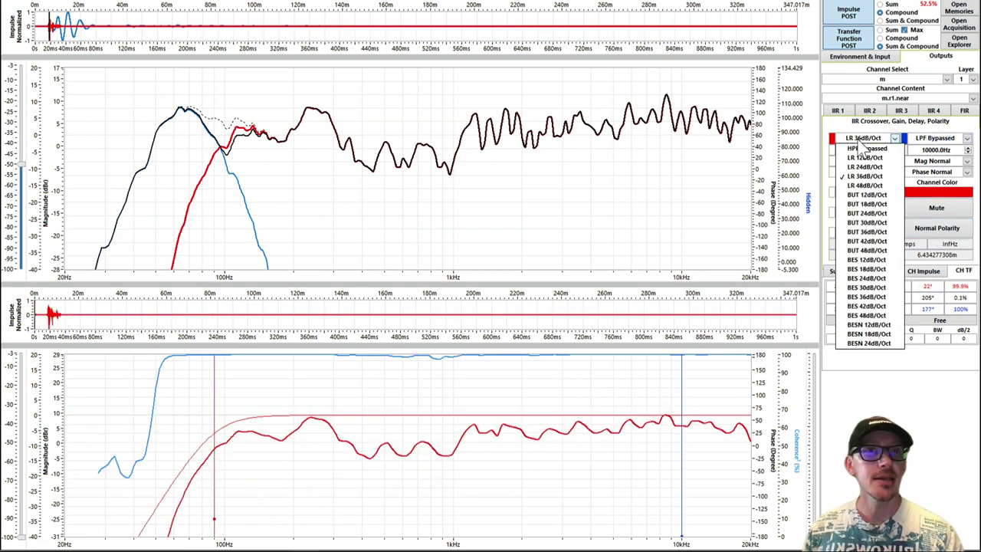
left_click(870, 204)
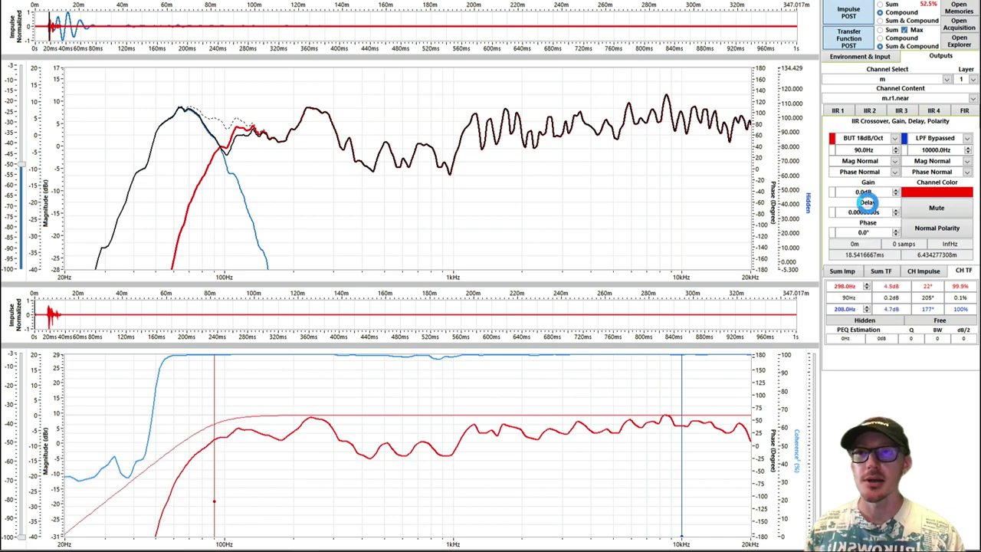
left_click(935, 230)
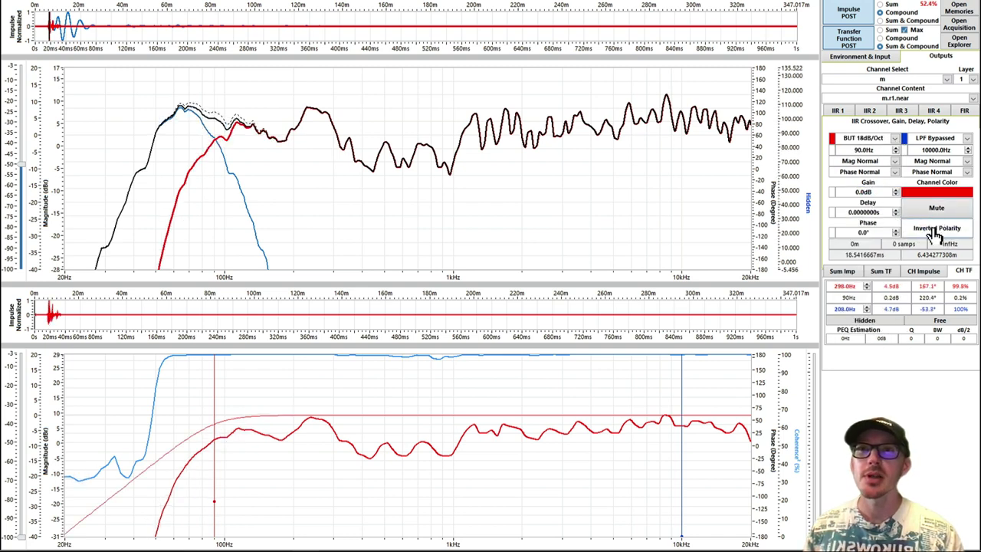
left_click(933, 231)
left_click(934, 232)
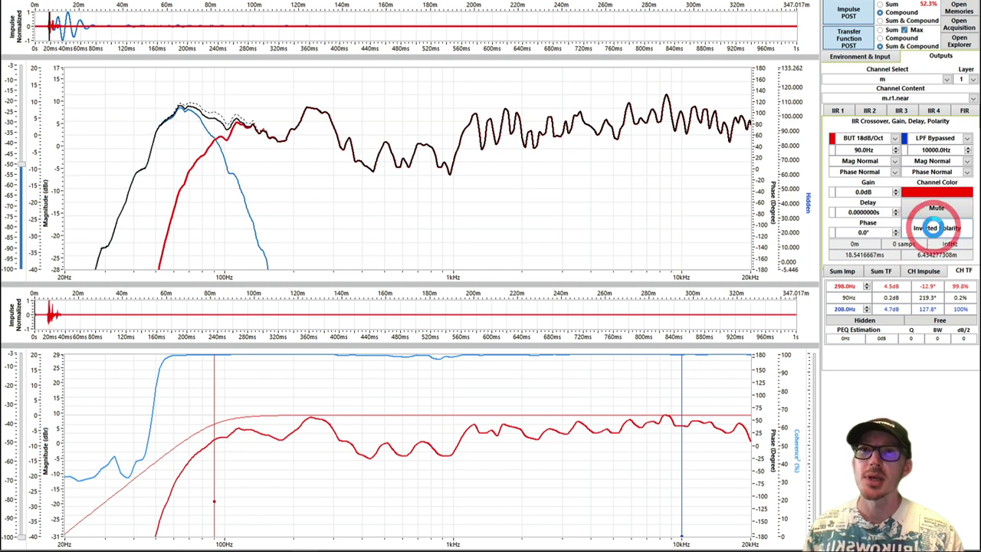
left_click(934, 232)
left_click(934, 231)
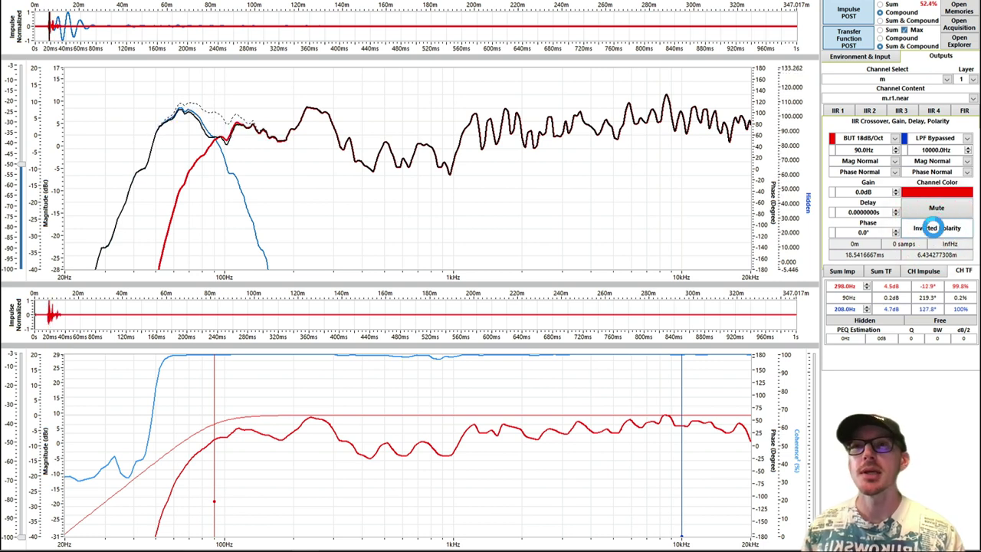
left_click(933, 232)
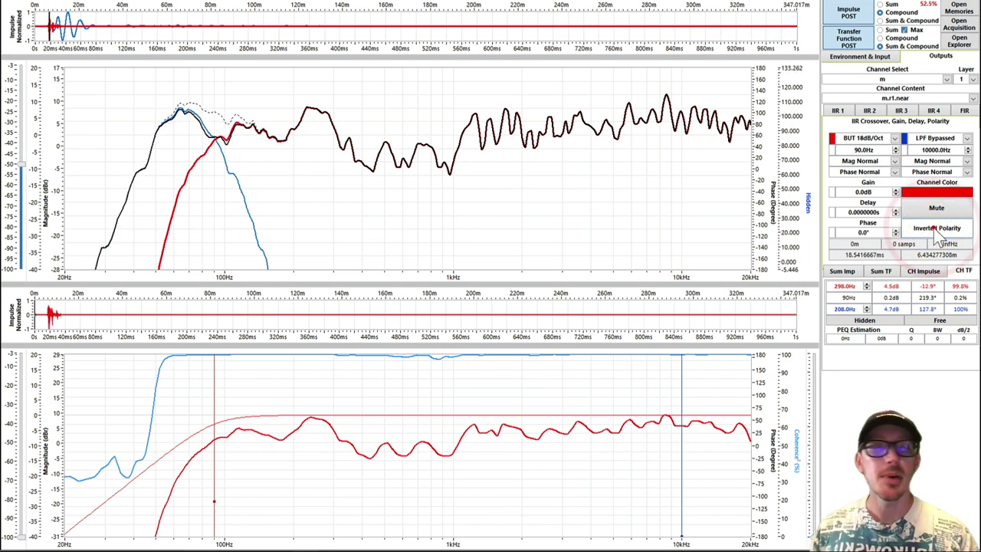
left_click(934, 231)
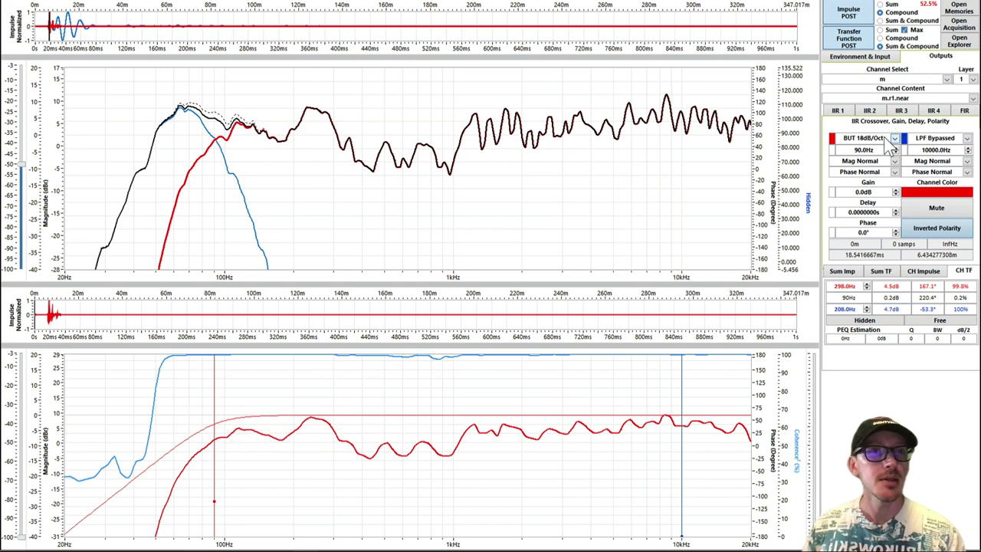
Set both the main high-pass and sub low-pass to LR 24dB/Oct
left_click(893, 142)
left_click(868, 168)
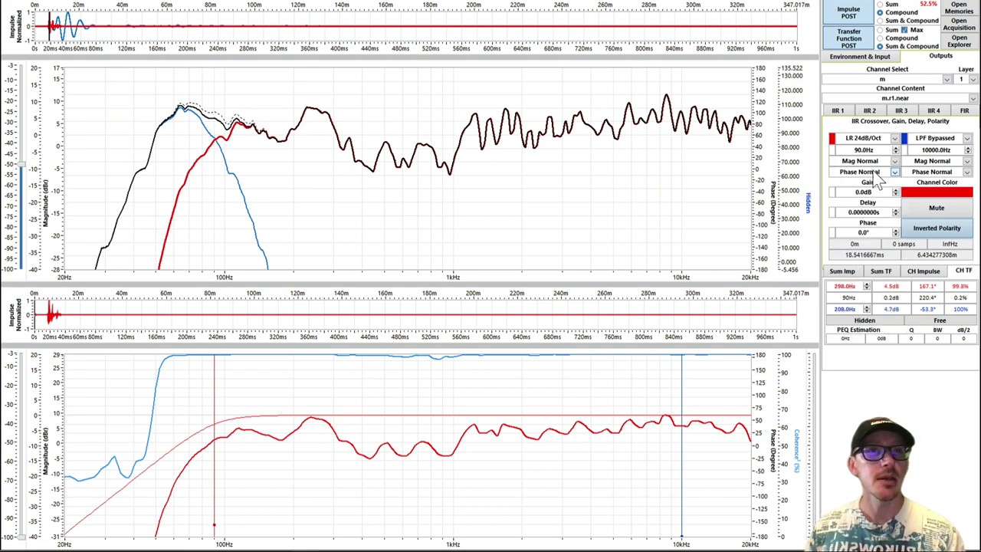
key("Down")
key("Down")
key("Down")
left_click(927, 140)
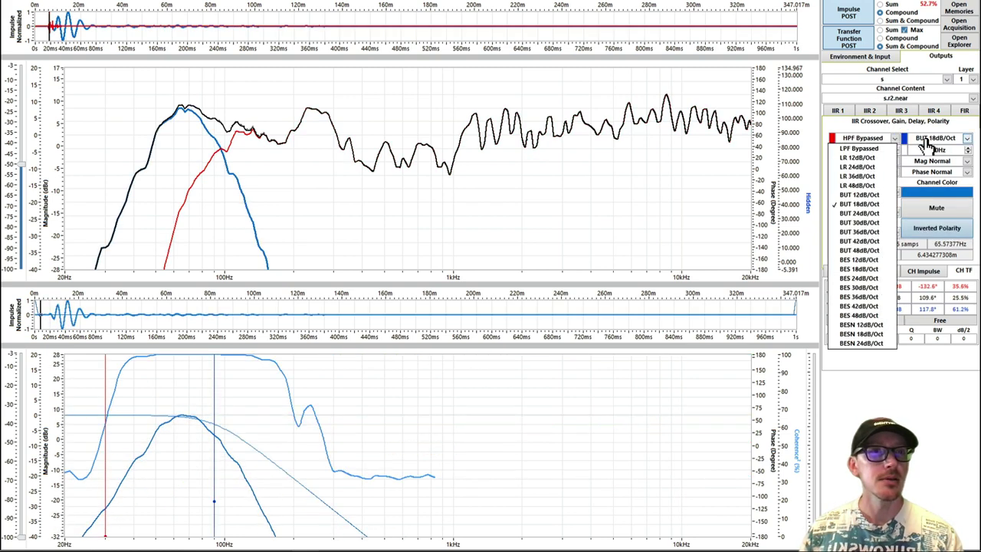
left_click(870, 167)
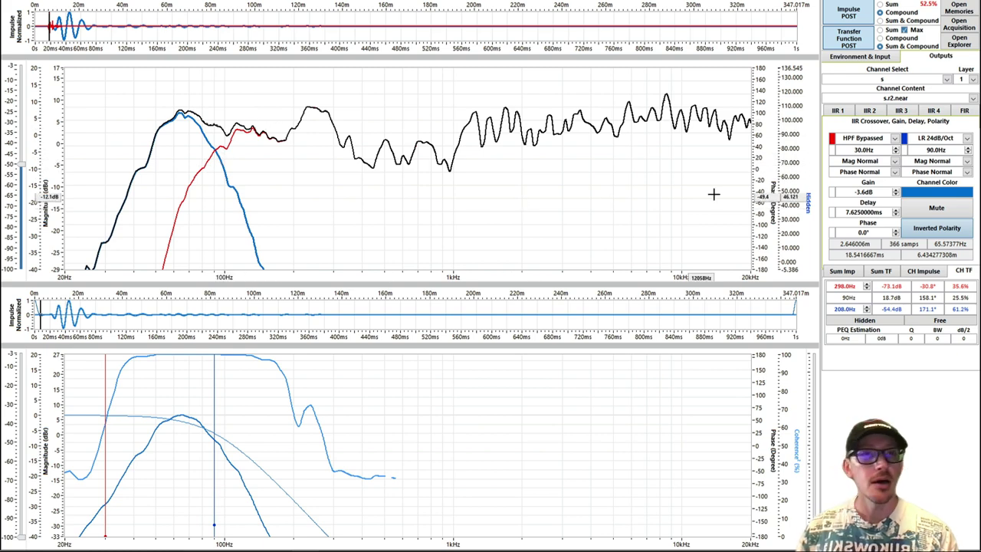
Change the main high-pass filter to BUT 24dB/Oct
key("Up")
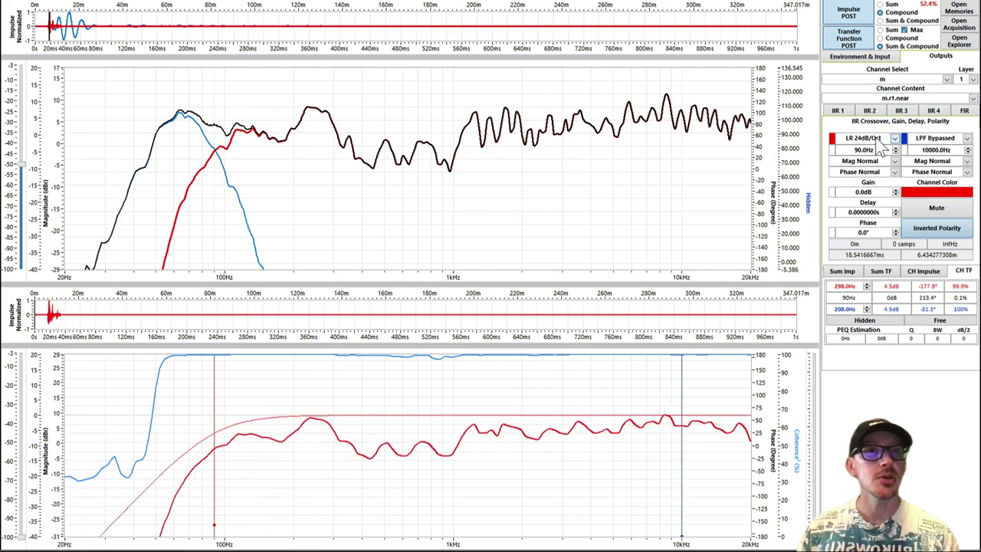
left_click(889, 139)
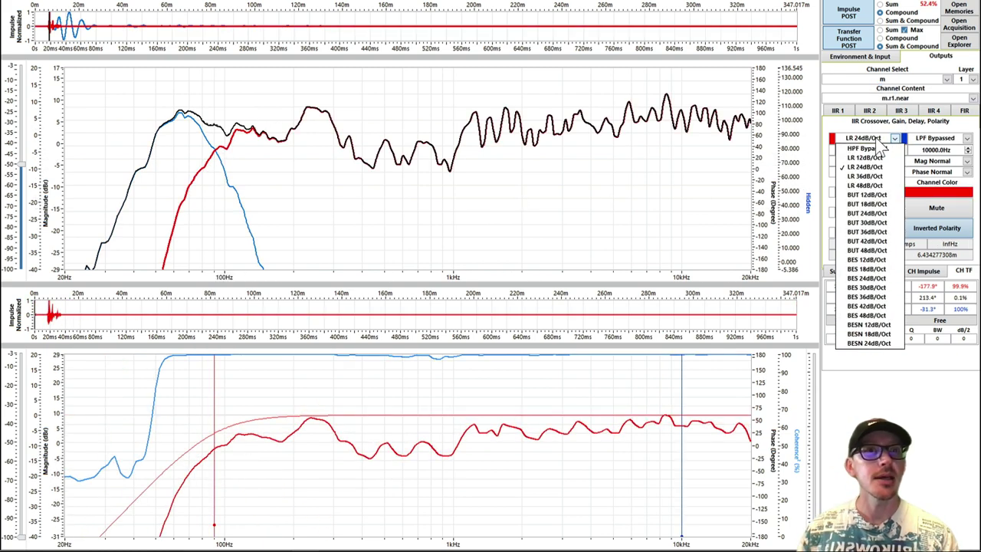
left_click(870, 218)
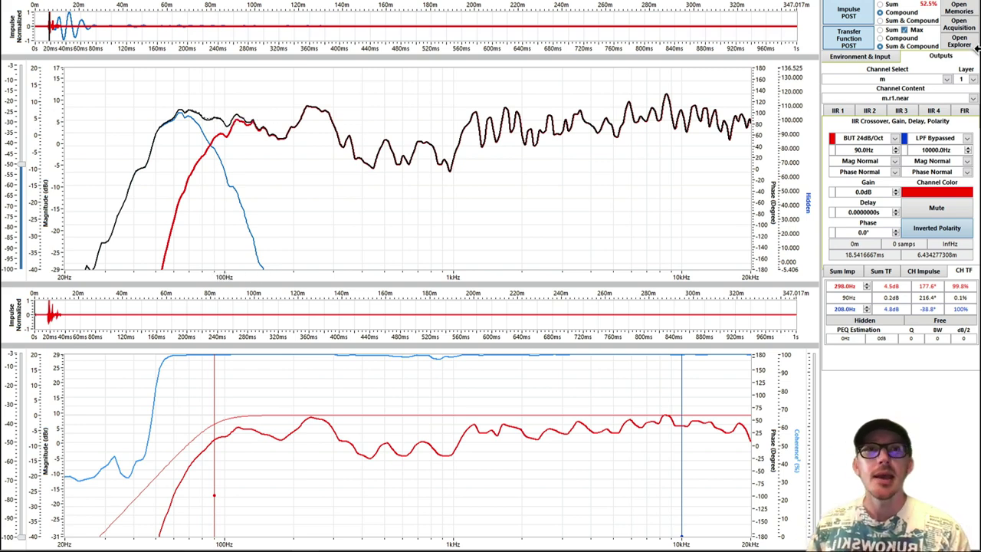
Hide the summed curve and show phase in the upper graph
left_click(880, 38)
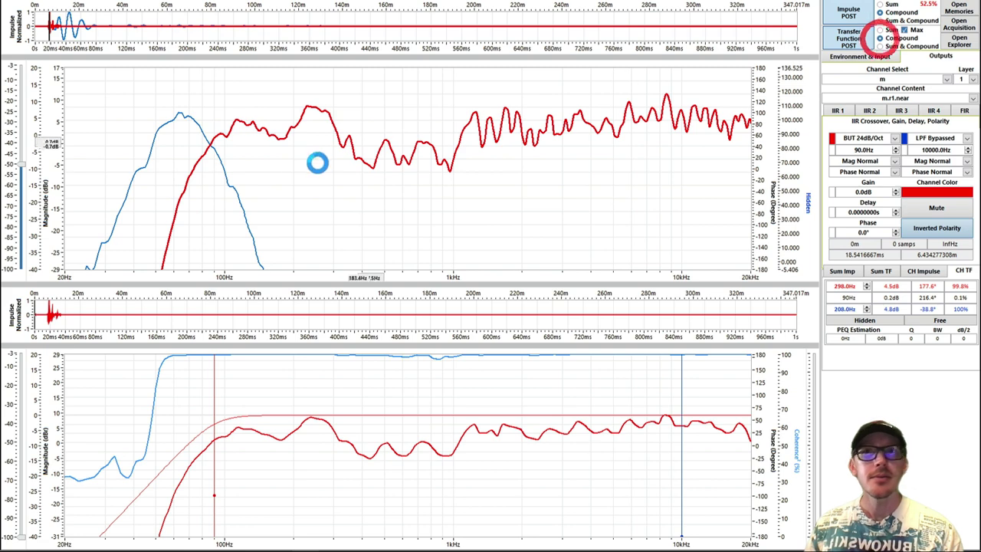
right_click(261, 182)
left_click(289, 219)
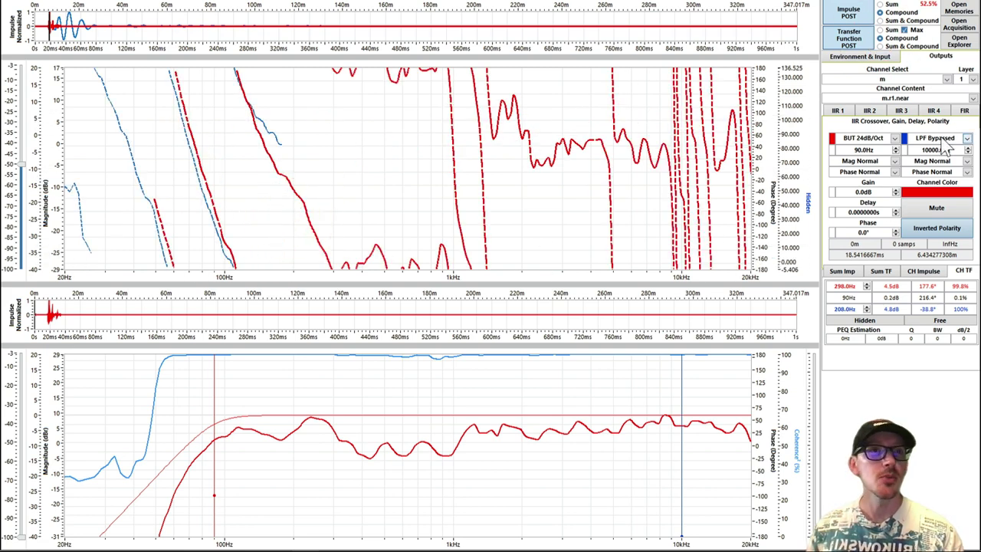
Compare main high-pass phase for LR 24dB/Oct versus BUT 24dB/Oct, keep BUT, return to magnitude
left_click(894, 139)
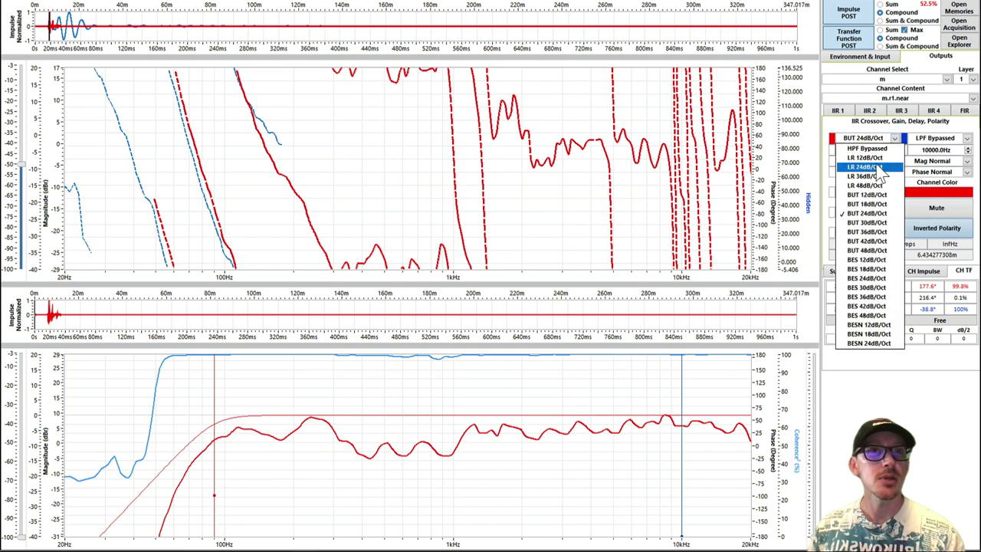
left_click(878, 169)
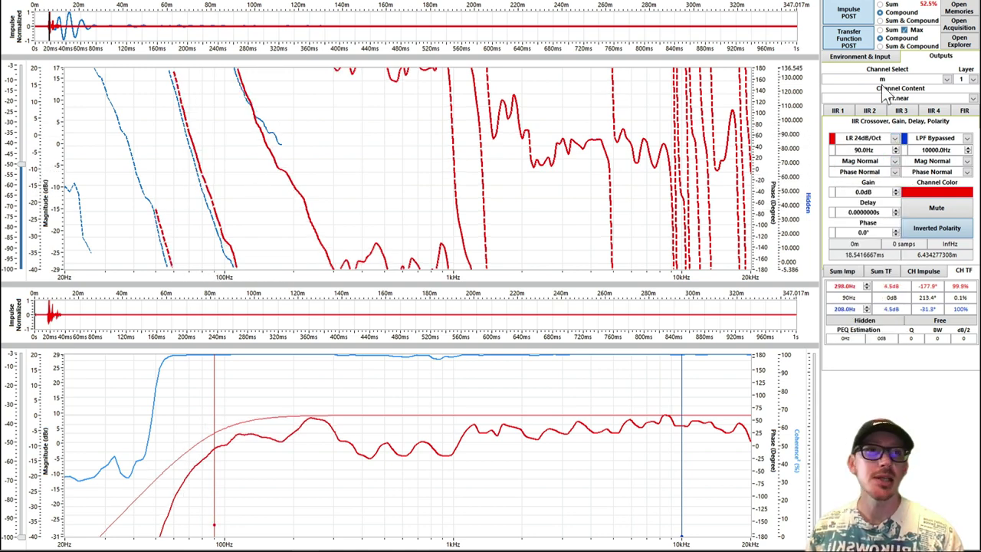
left_click(877, 141)
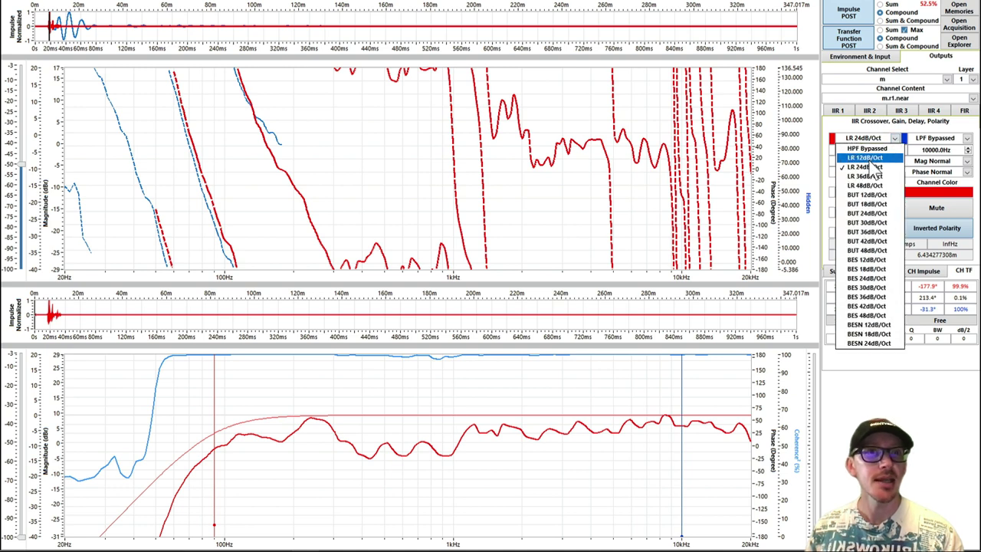
left_click(870, 213)
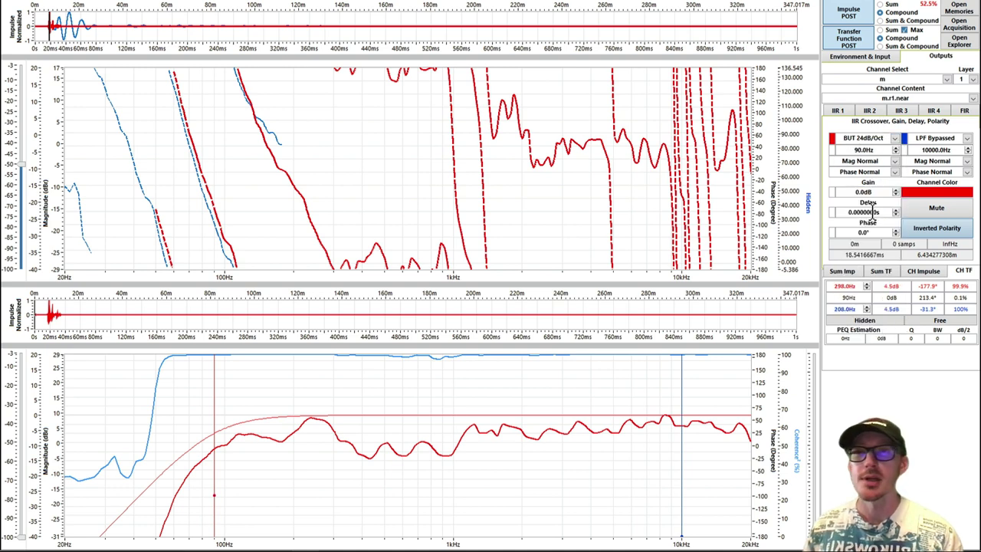
right_click(212, 174)
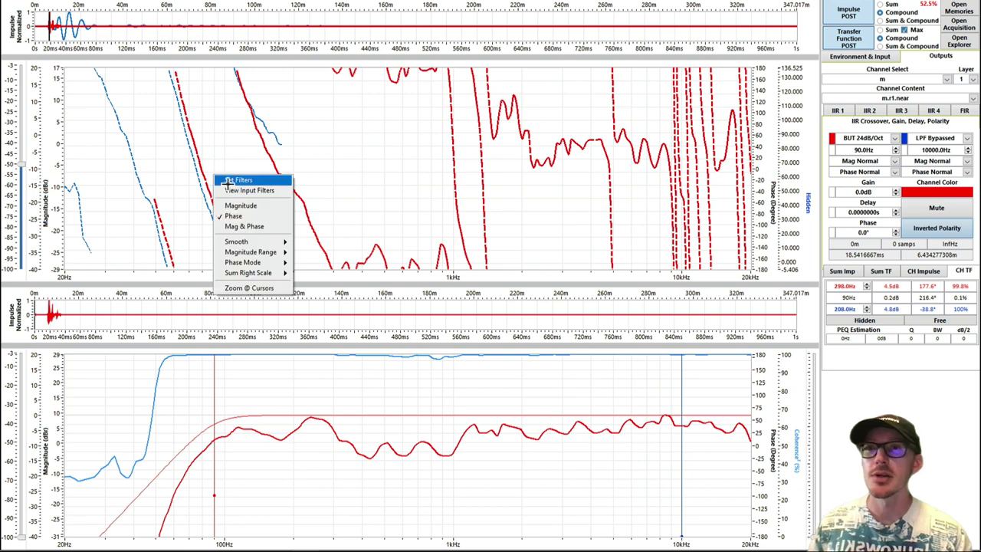
left_click(238, 205)
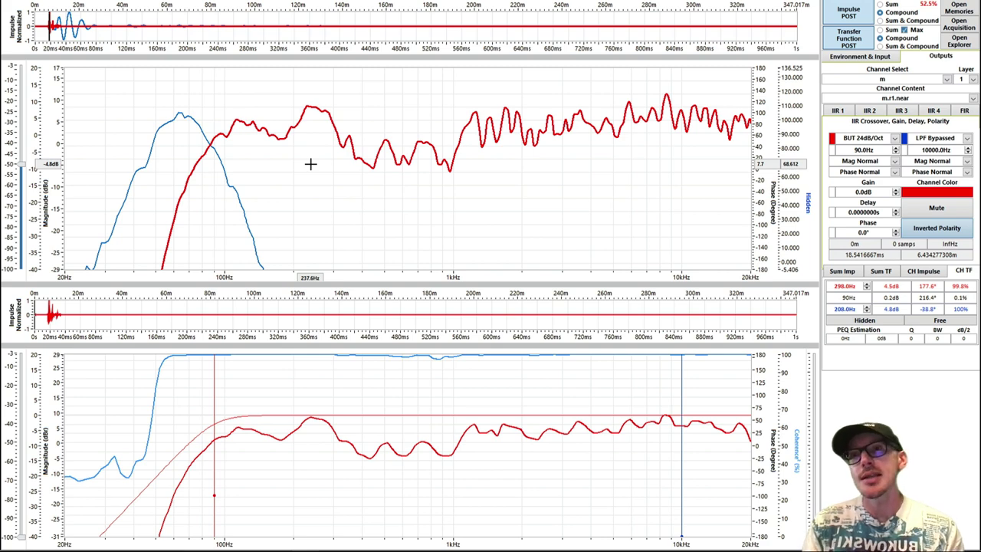
Select Sum & Compound so the summed curve displays with the channel curves
left_click(880, 46)
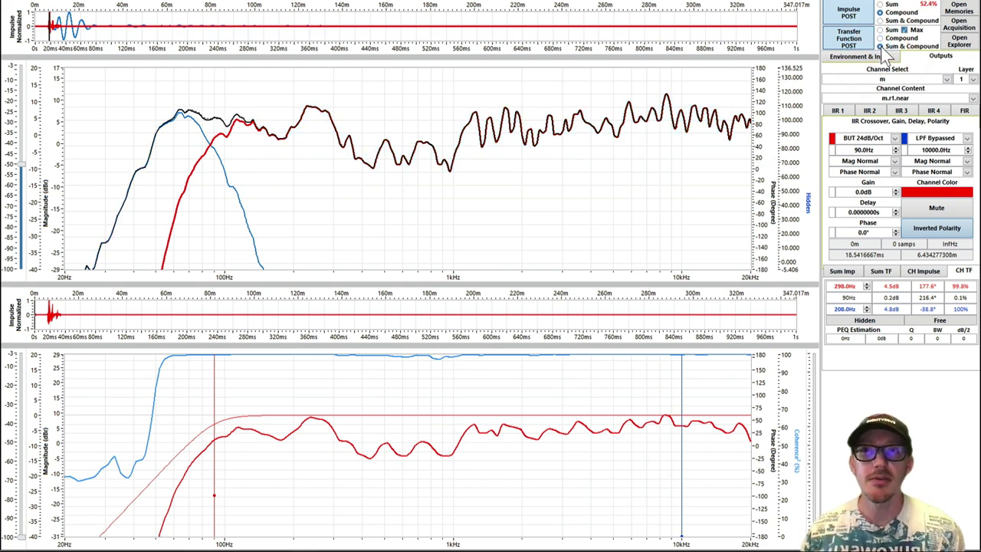